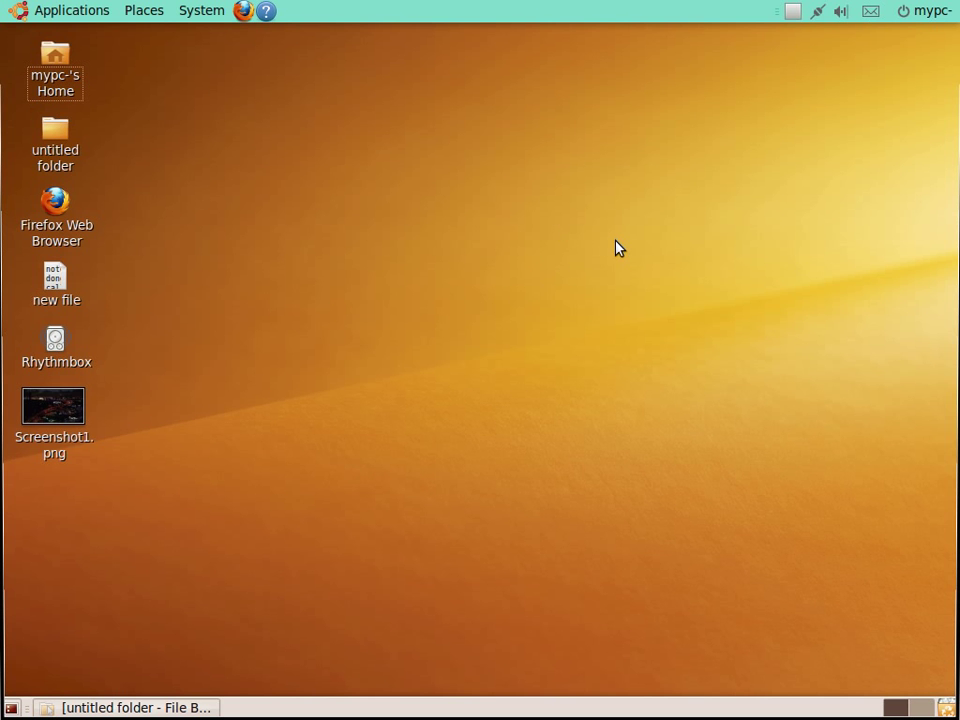
Step: Launch Firefox, search Google for 'wubi' and open the Wubi - Ubuntu Installer for Windows homepage
click(243, 11)
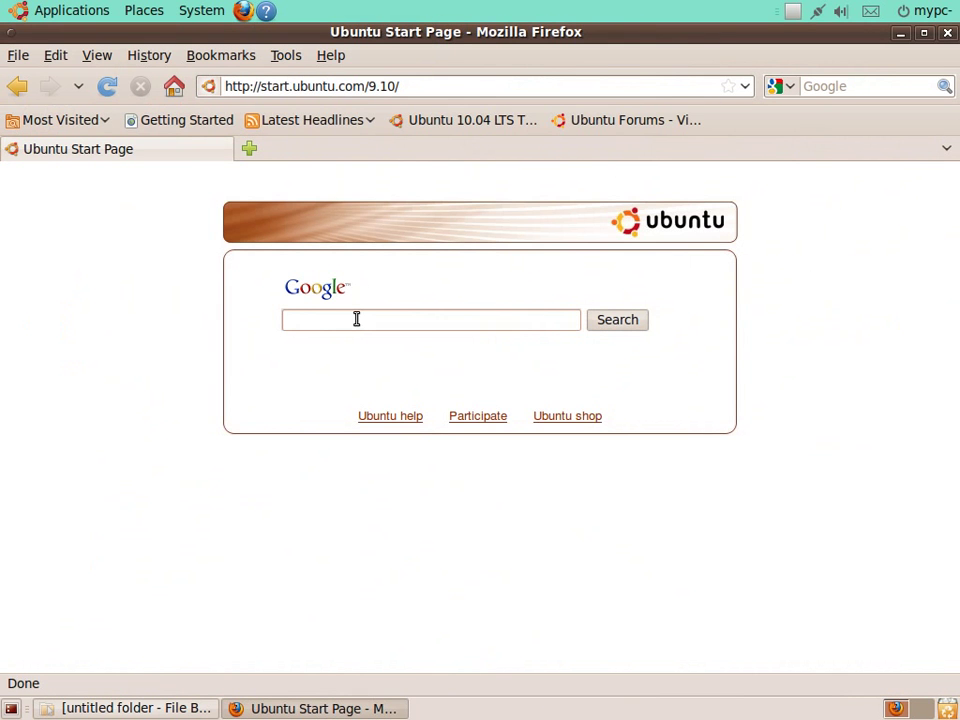
text(wubi)
click(604, 326)
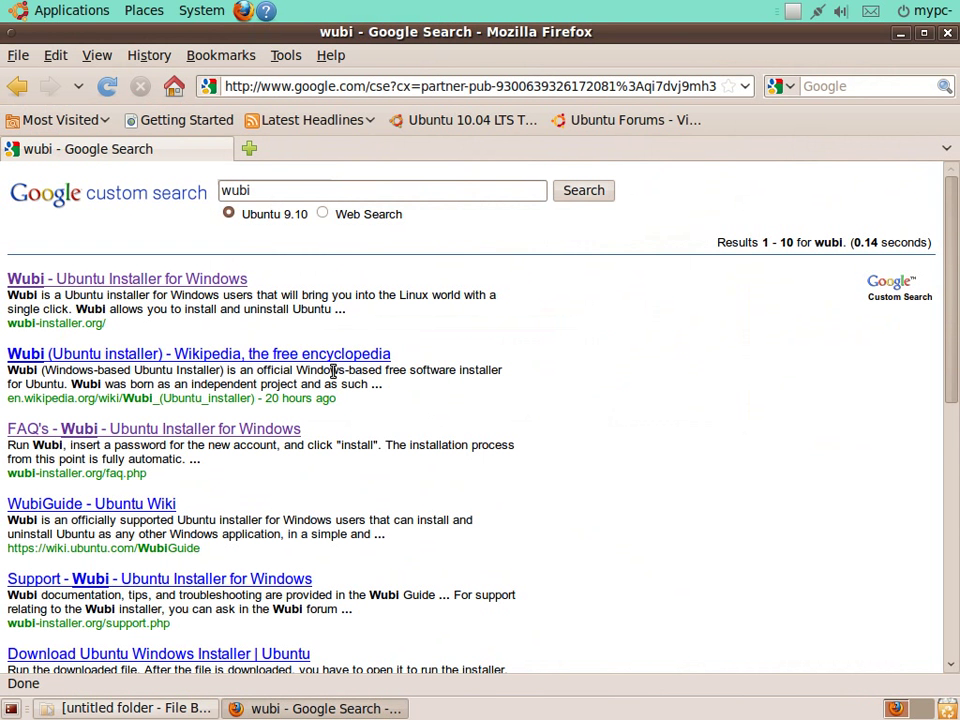
click(216, 280)
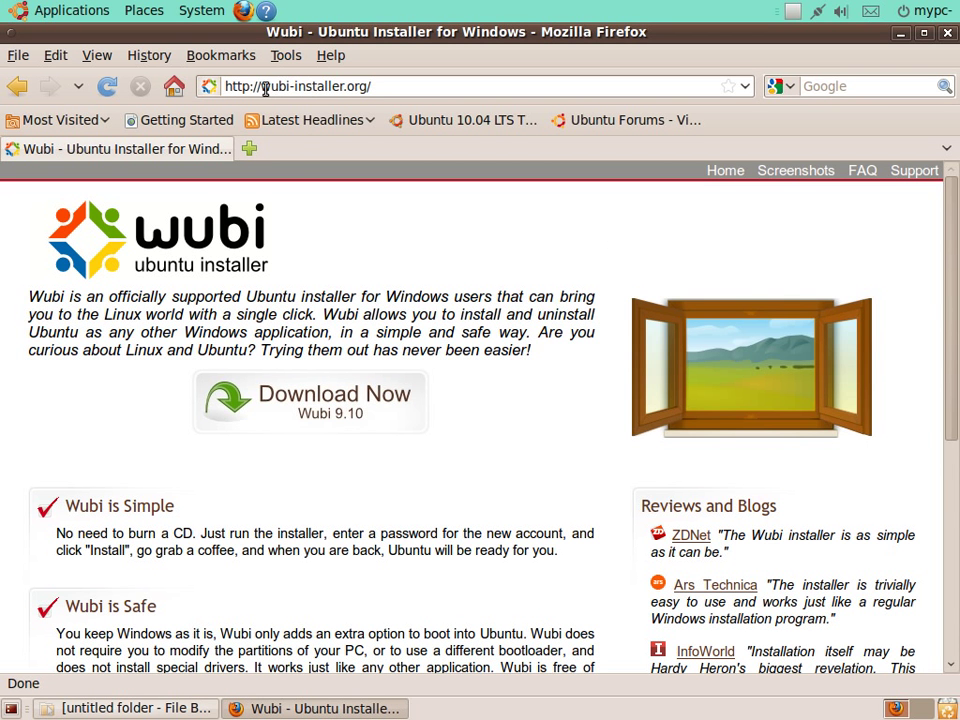
Step: Download and save wubi.exe, then close the Downloads window and Firefox
click(360, 404)
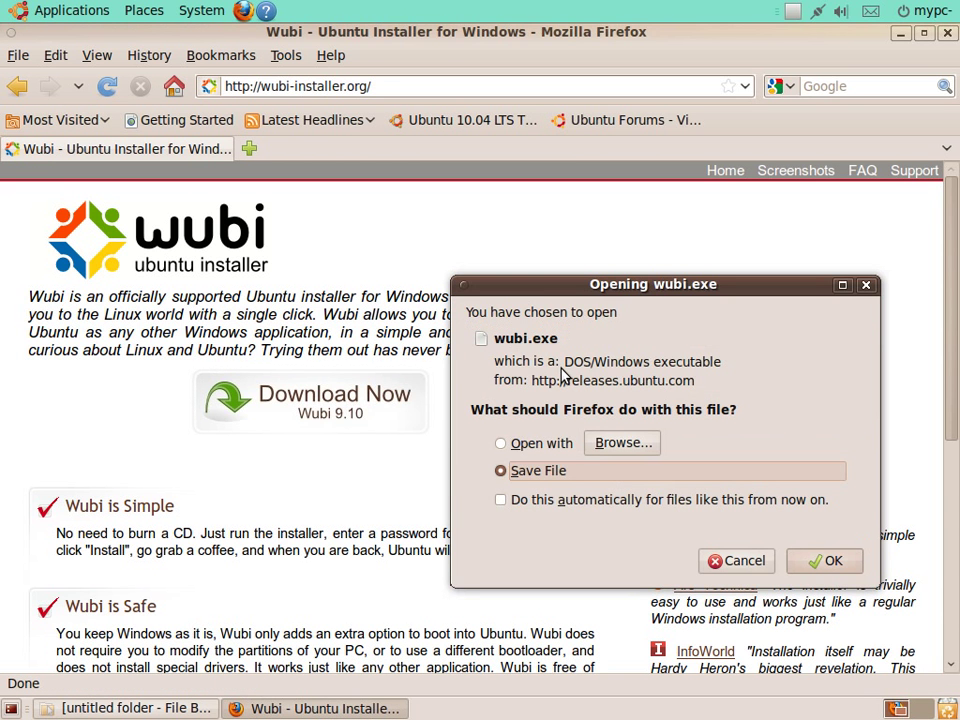
click(826, 561)
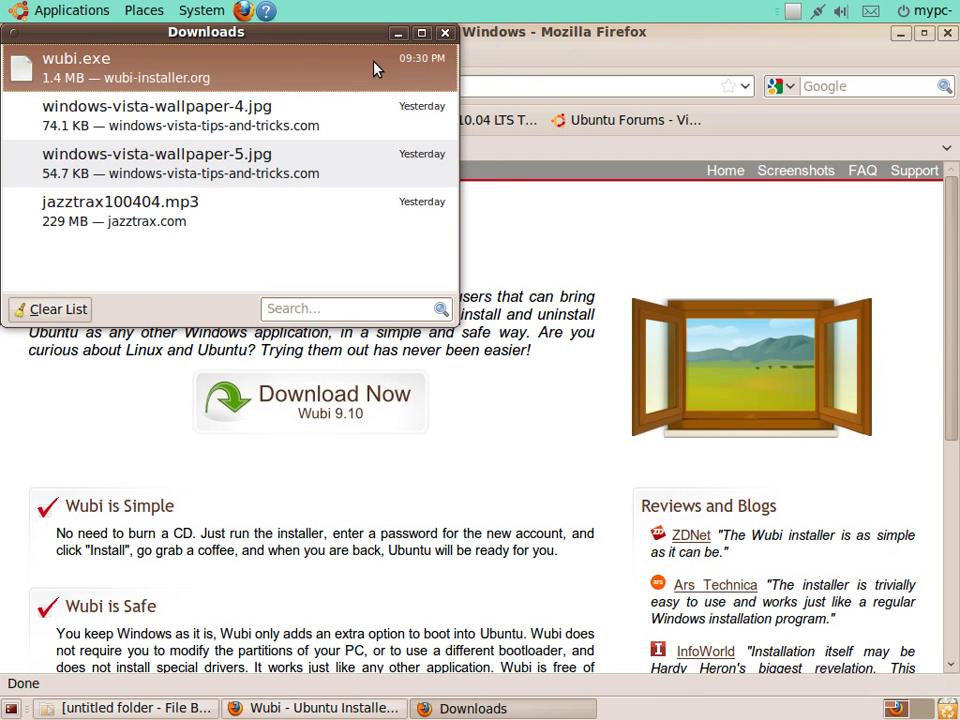
right_click(311, 79)
click(447, 35)
click(447, 35)
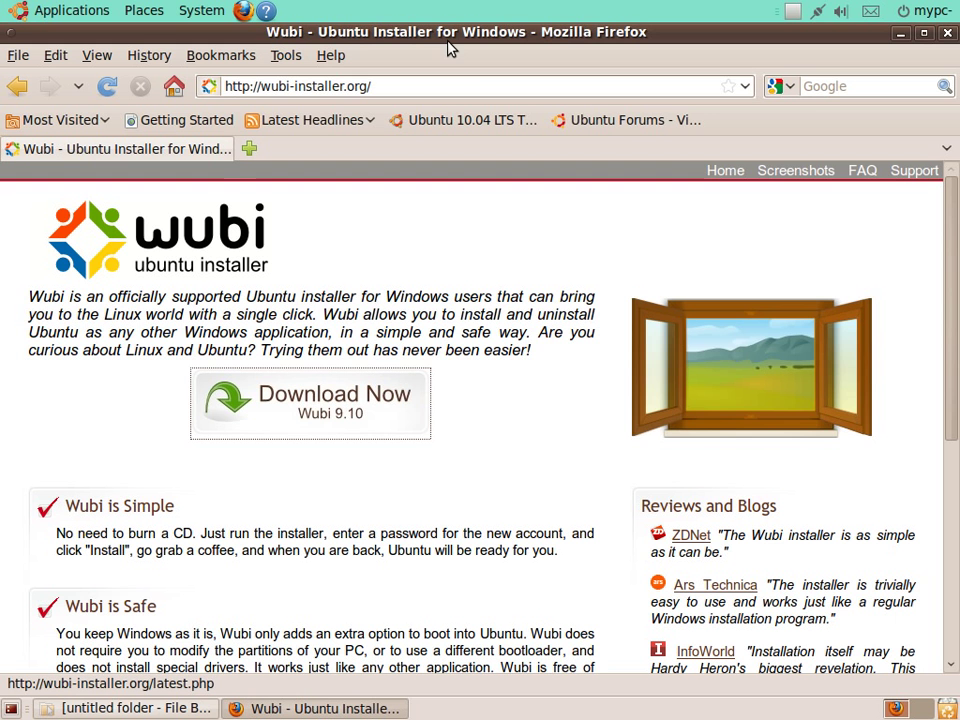
click(949, 34)
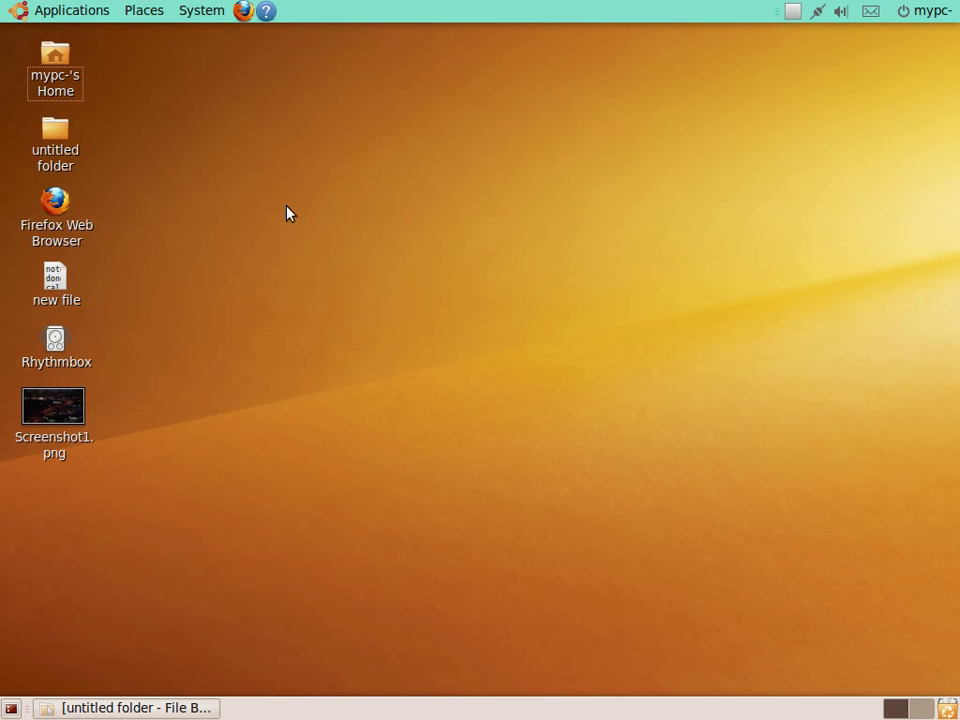
Step: Set the dark streaked Windows-logo wallpaper as background and open Get more backgrounds online
right_click(269, 174)
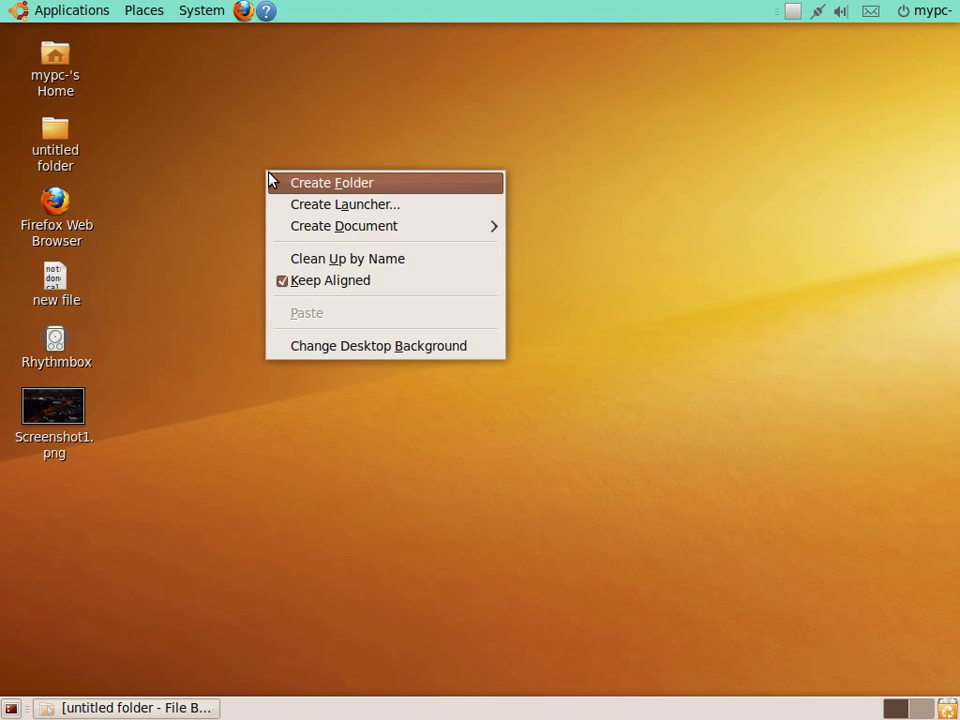
click(438, 352)
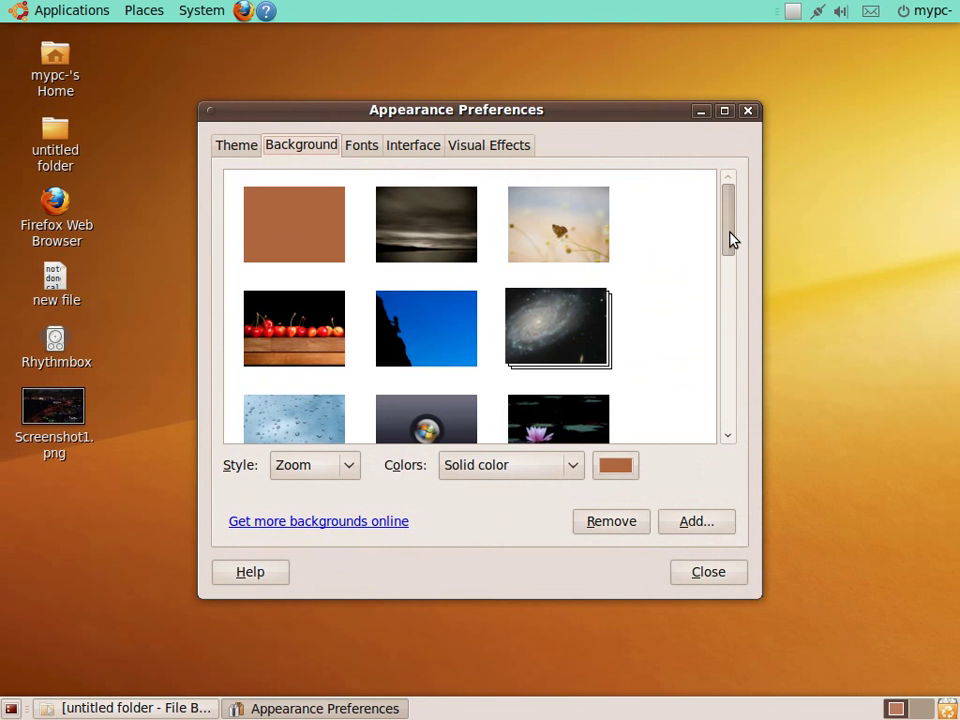
drag(731, 236, 734, 418)
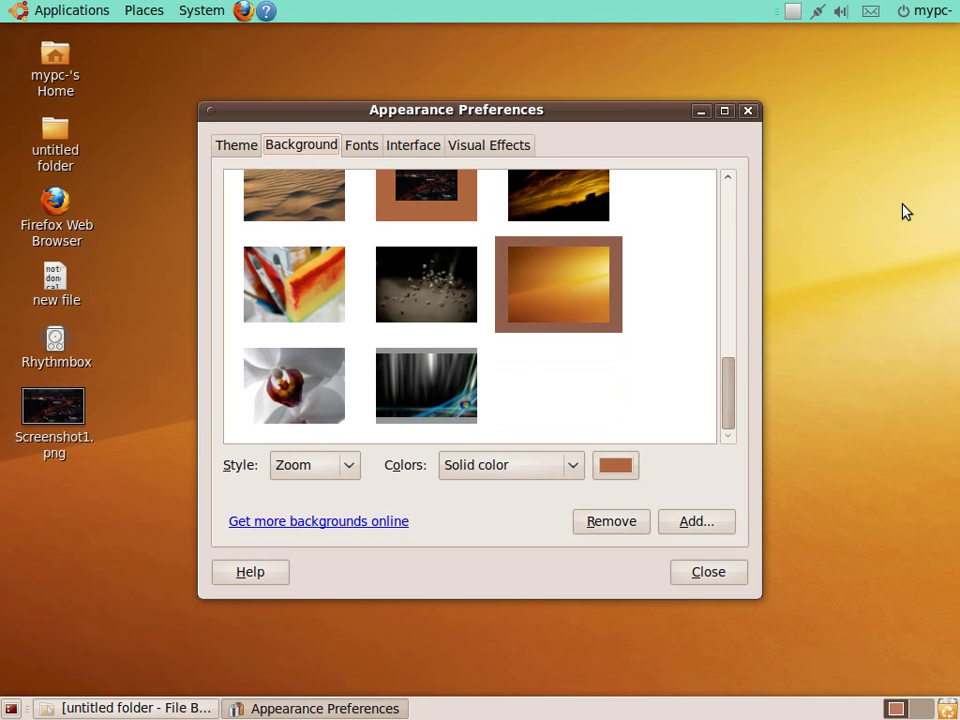
click(420, 388)
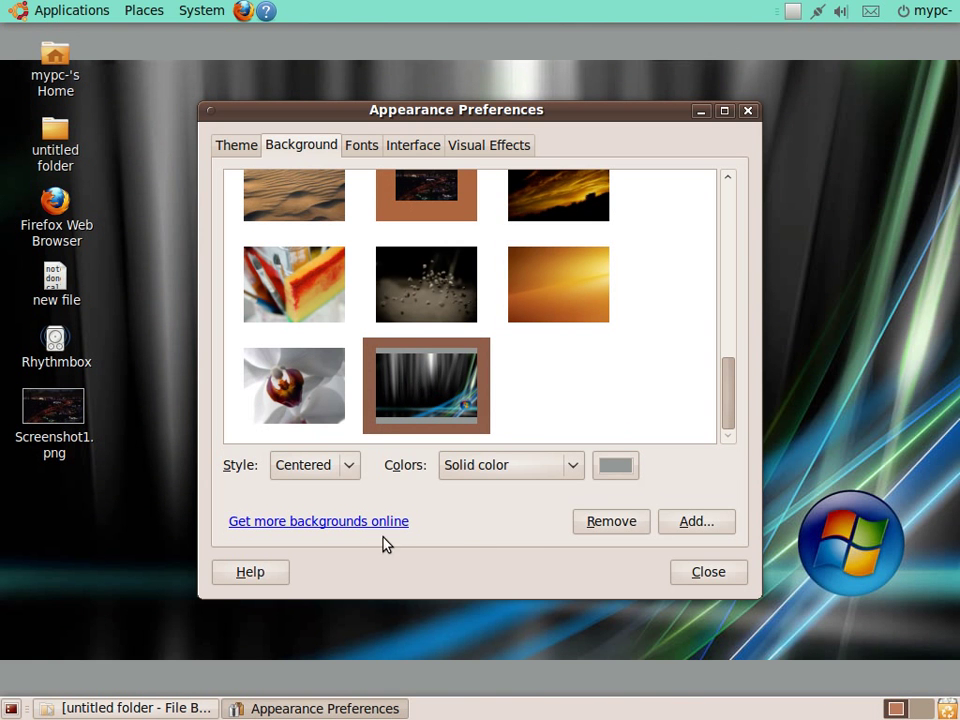
click(316, 524)
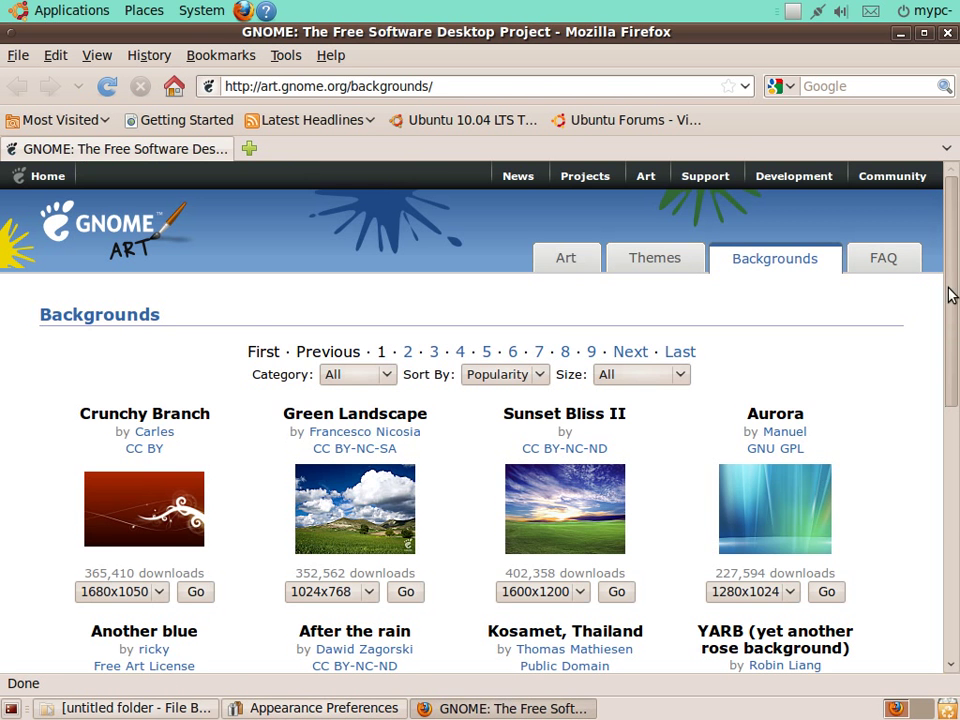
Step: Scroll the art.gnome.org backgrounds page, then close Firefox and Appearance Preferences
drag(950, 294, 945, 218)
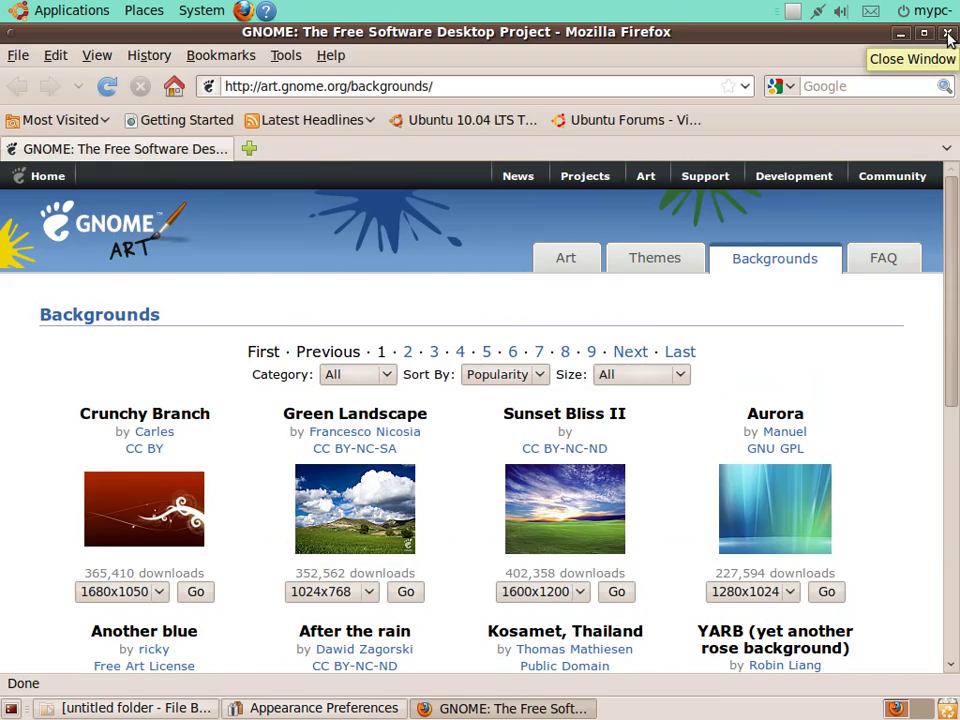
click(948, 35)
click(748, 108)
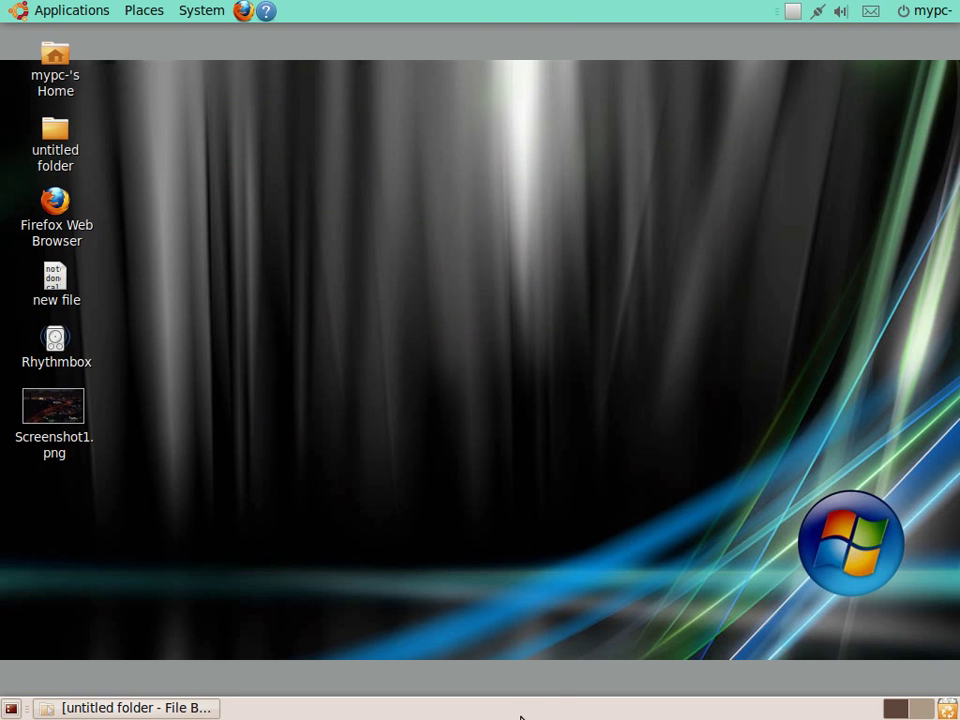
Step: Add the Weather Report applet to the top panel, found by searching 'wea' in Add to Panel
right_click(477, 8)
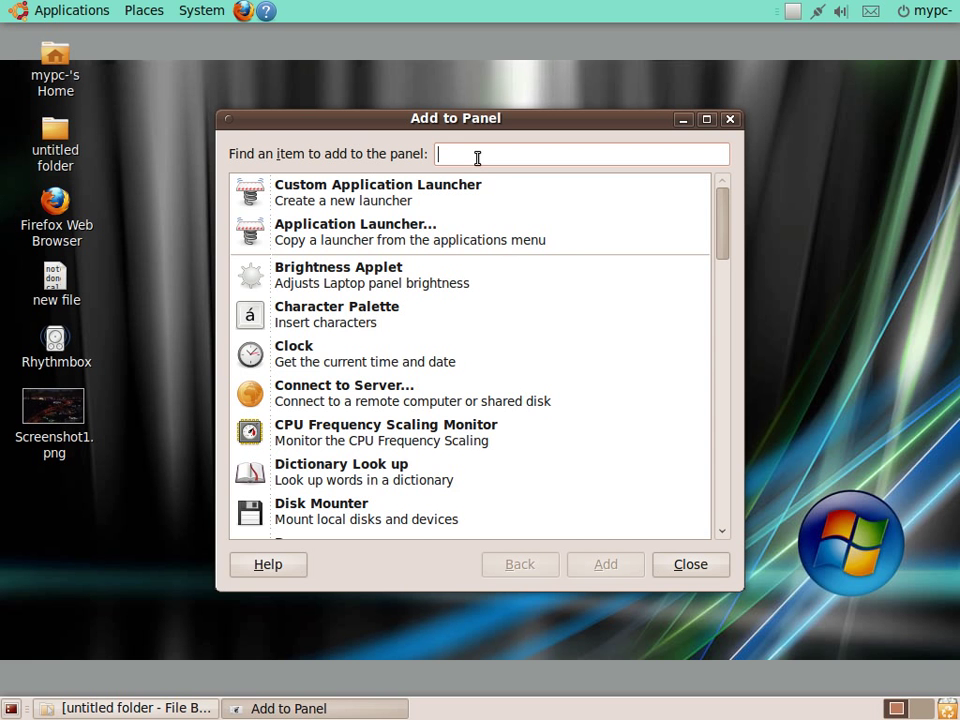
text(wea)
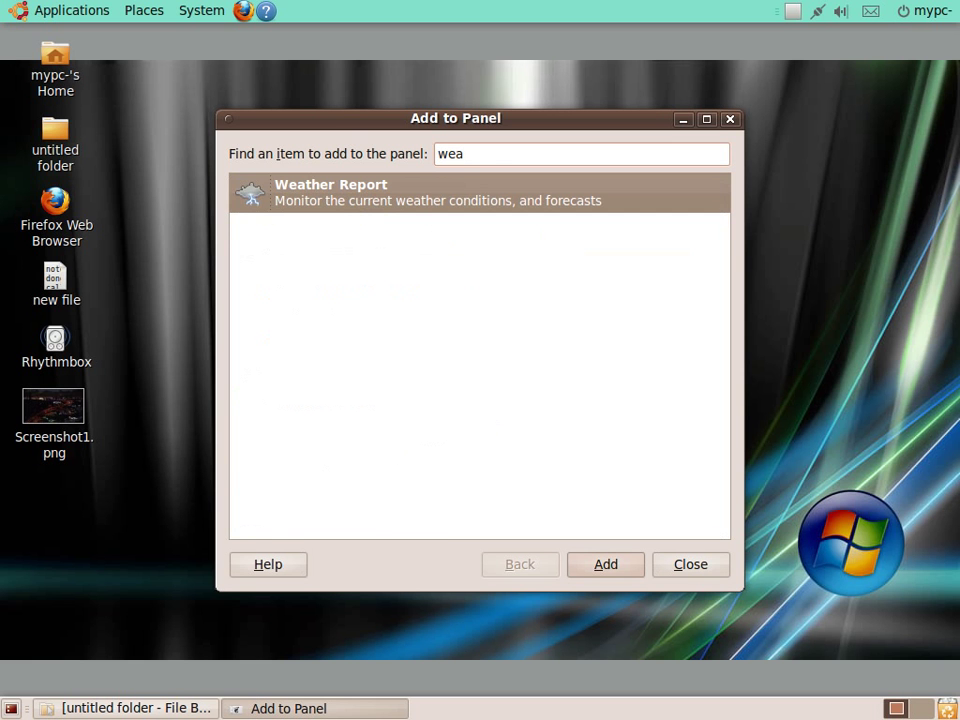
click(493, 197)
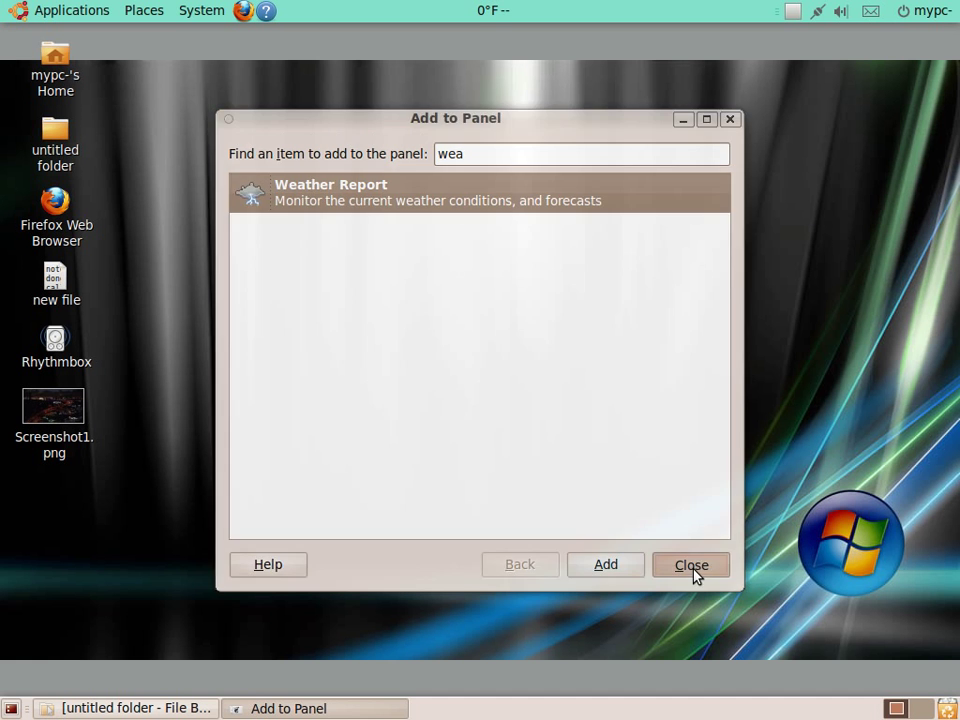
click(692, 569)
Step: Set the weather applet's location to Orlando in Weather Preferences, found by searching 'orlando'
right_click(486, 18)
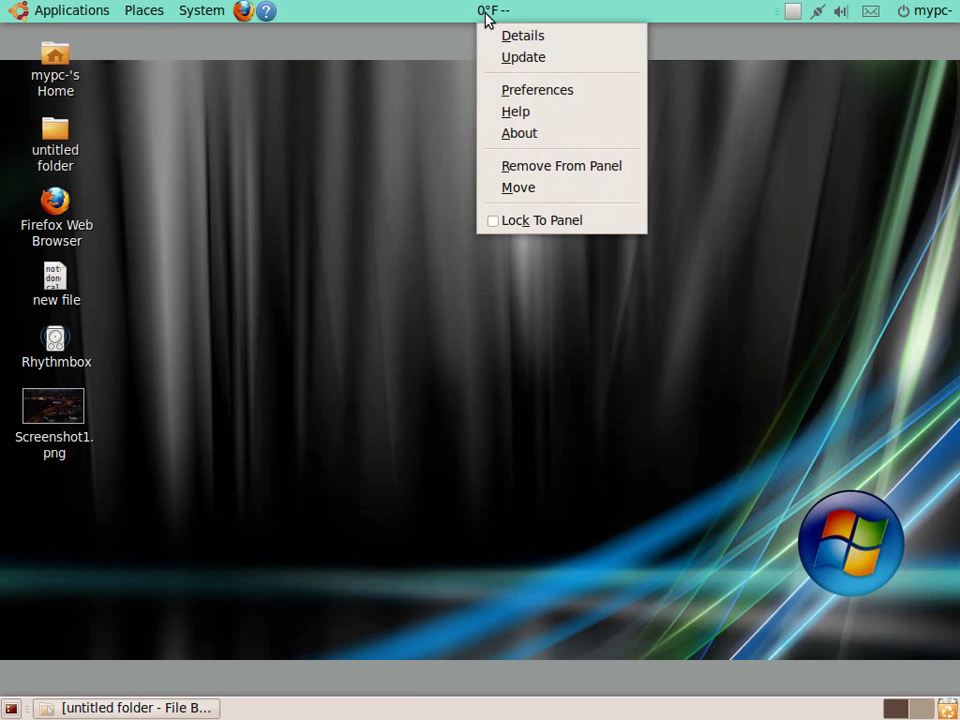
click(537, 91)
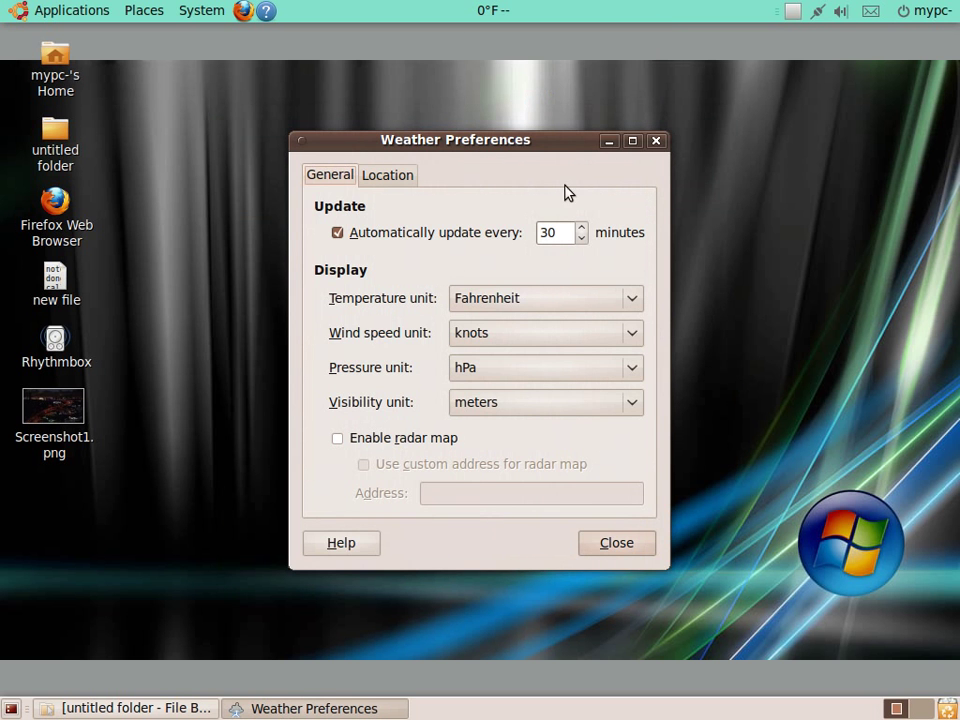
click(403, 182)
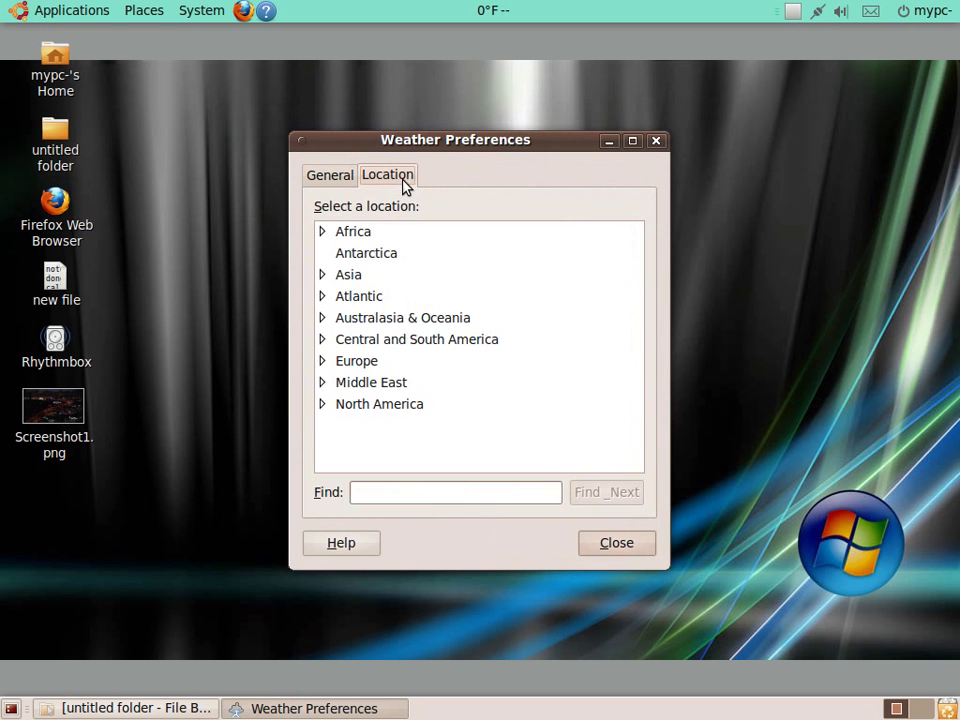
click(418, 404)
click(461, 492)
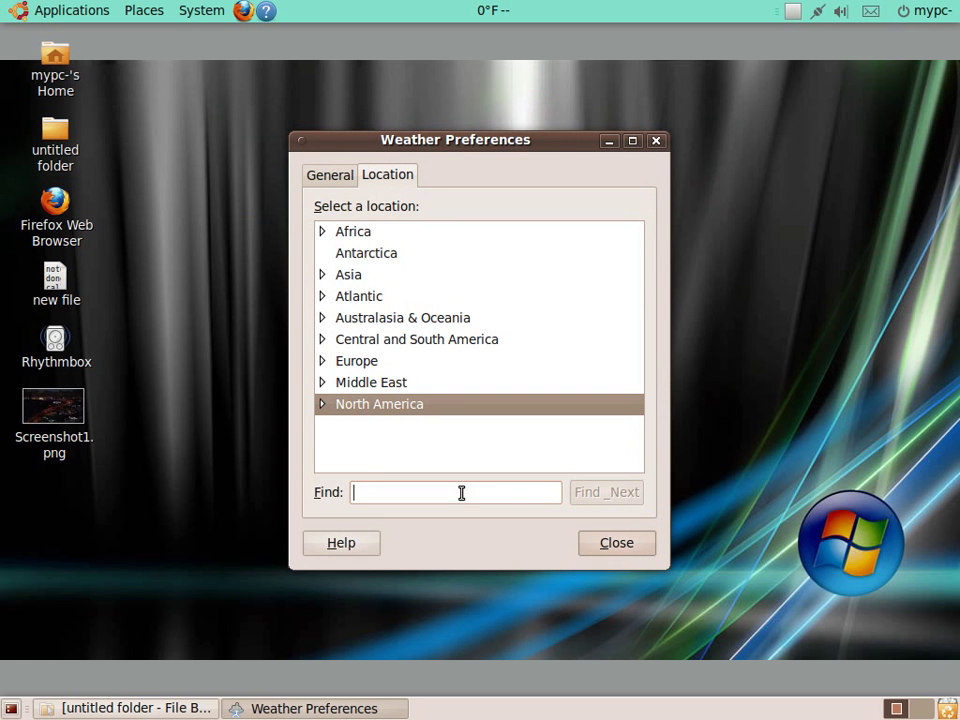
text(o)
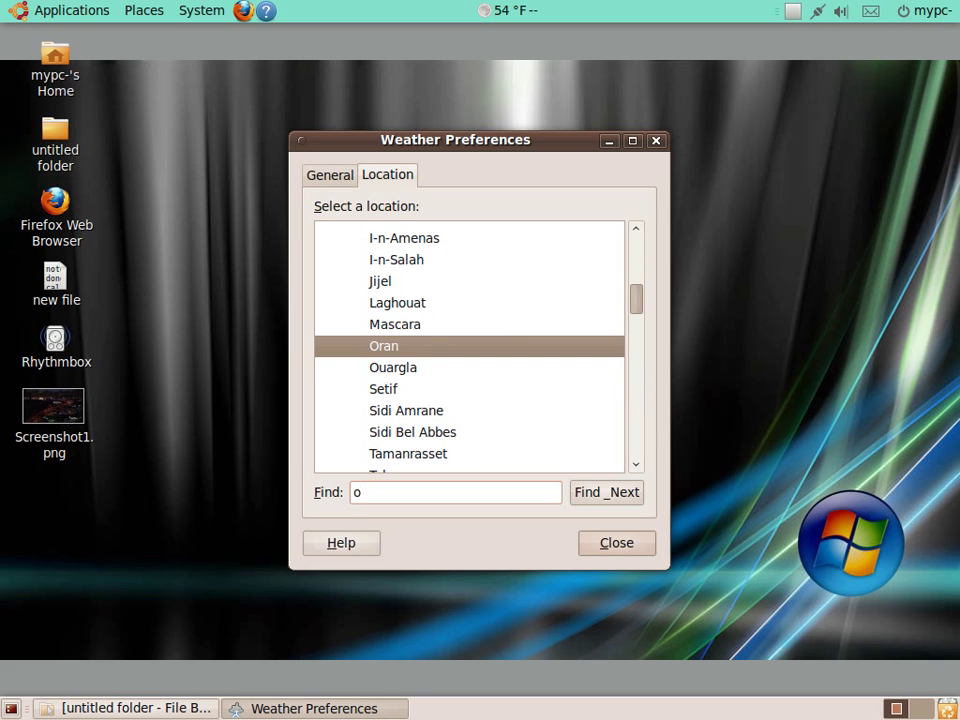
text(rl)
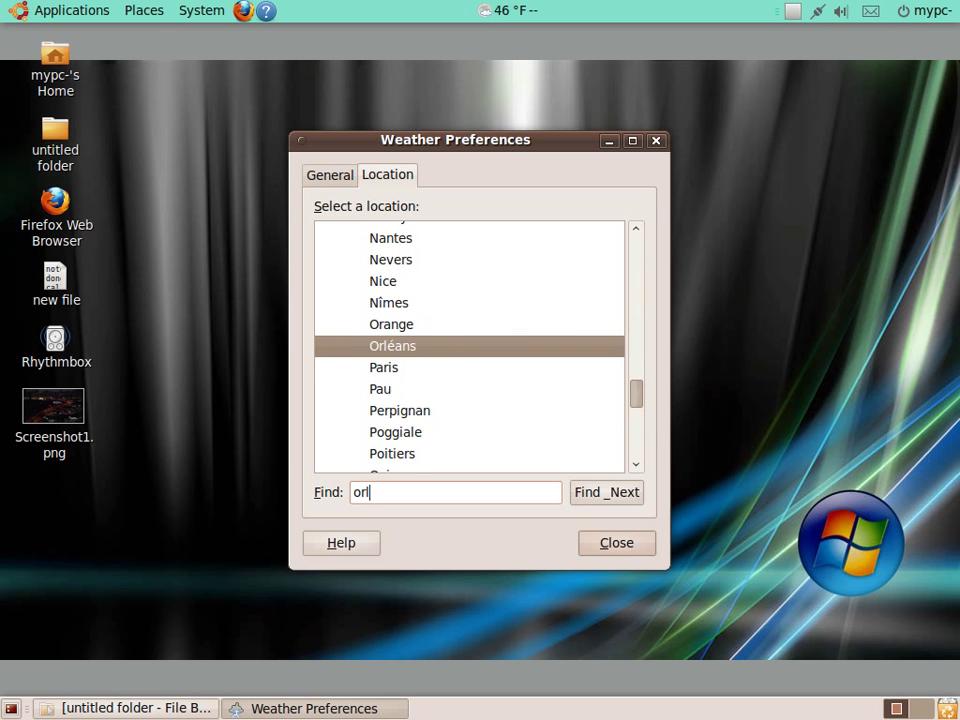
text(ando)
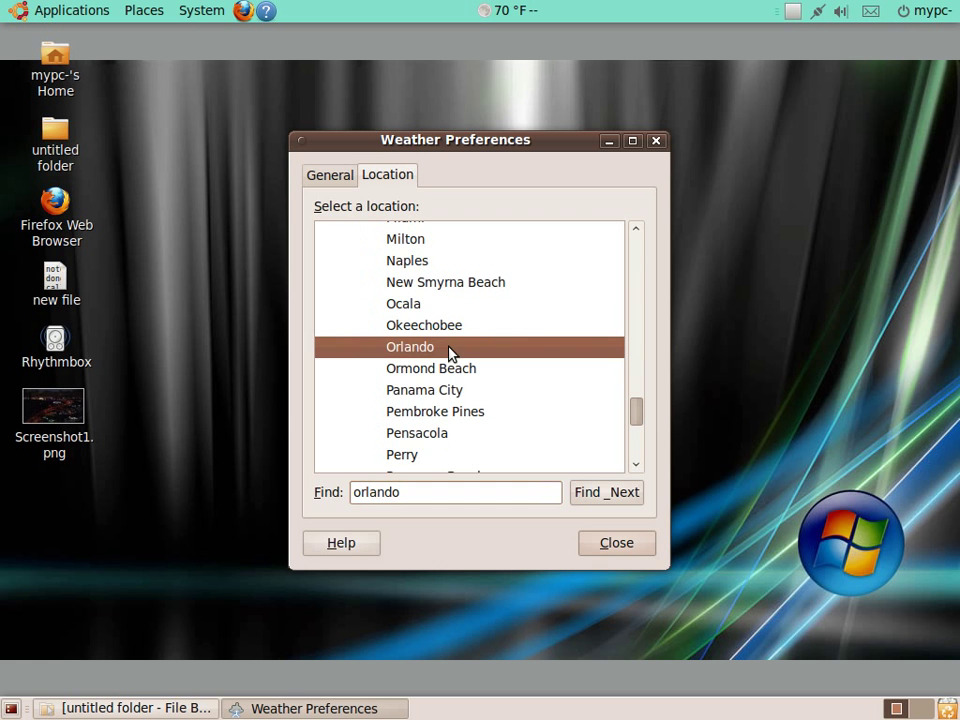
click(627, 545)
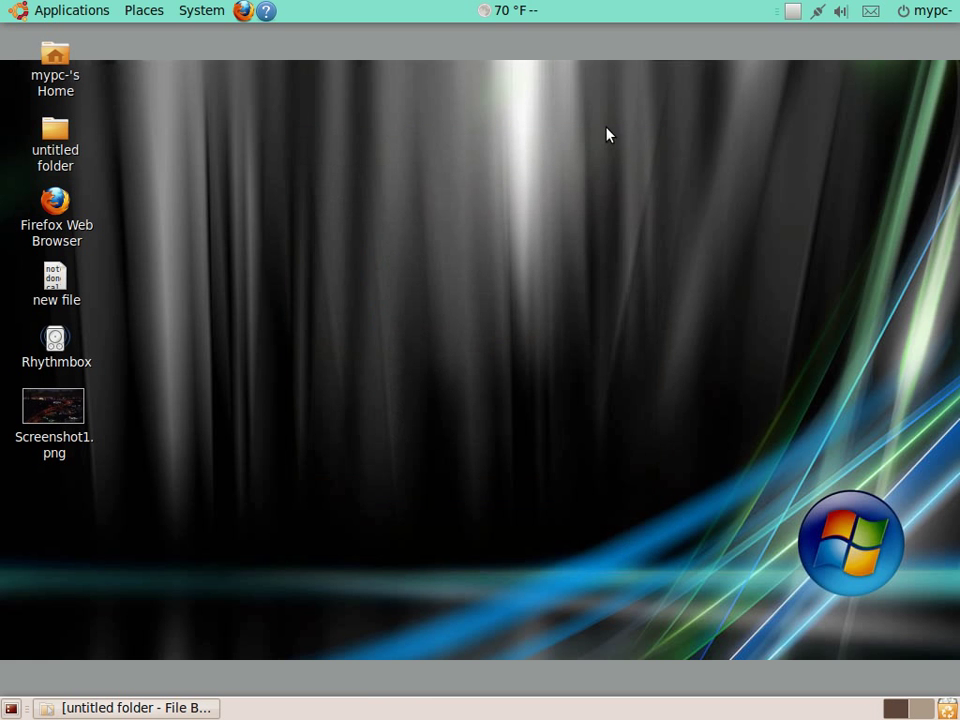
right_click(504, 13)
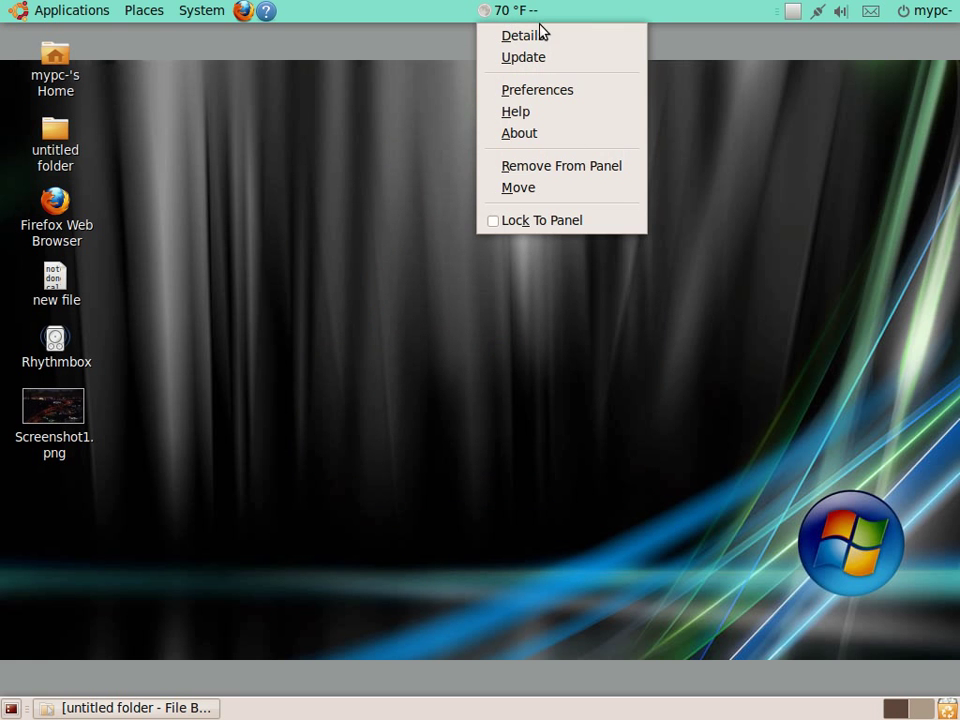
click(540, 38)
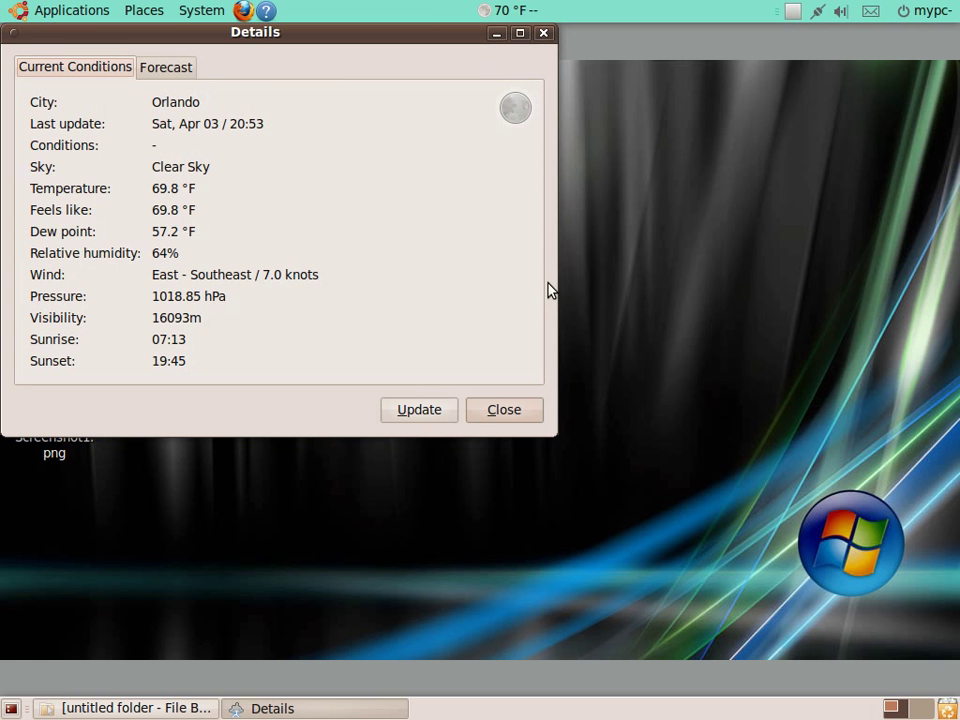
click(172, 70)
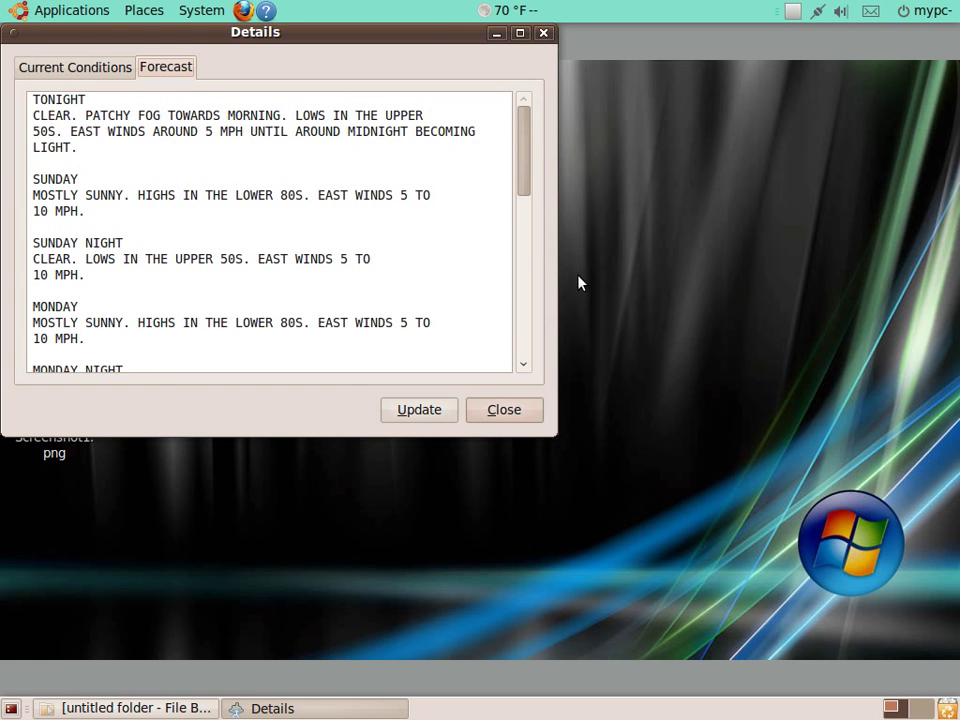
click(530, 418)
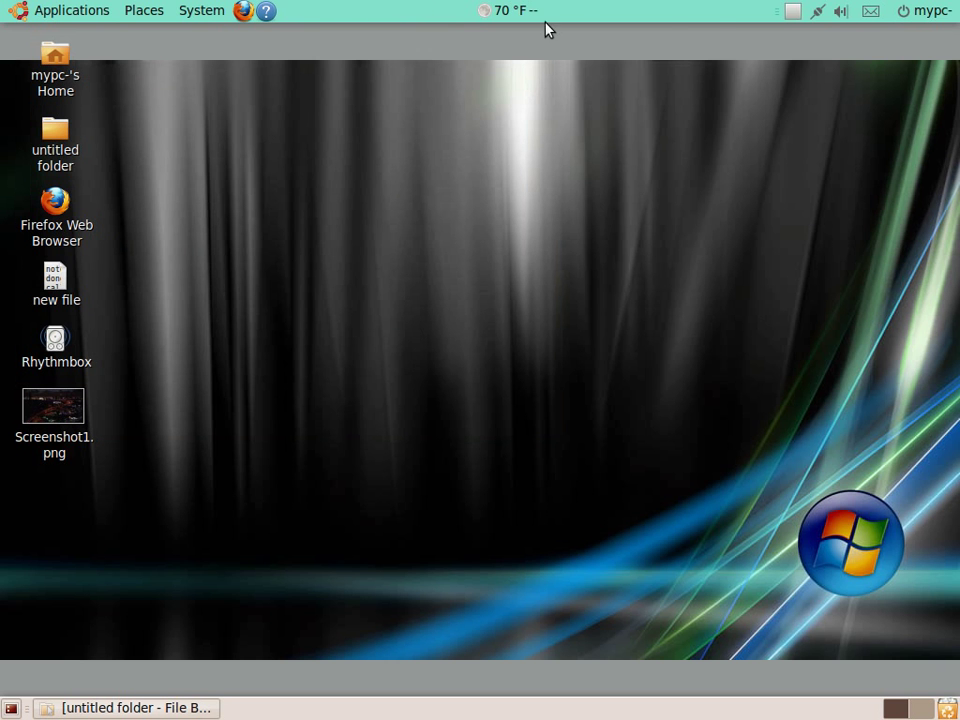
Step: In Panel Properties, move the panel to Bottom, Left and Right, then back to Top
right_click(670, 11)
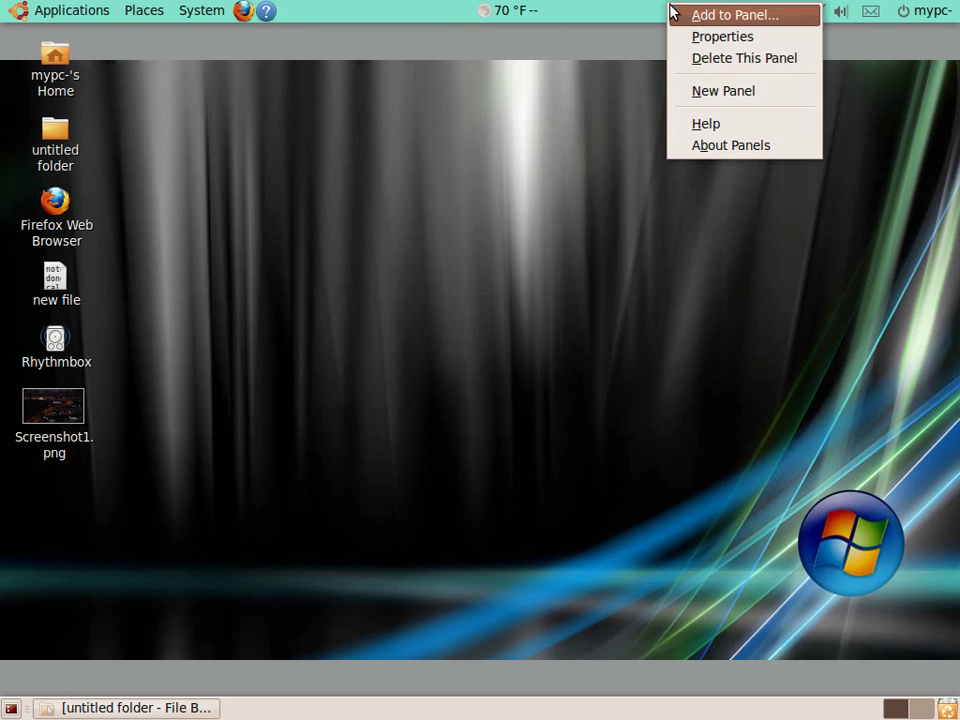
click(728, 40)
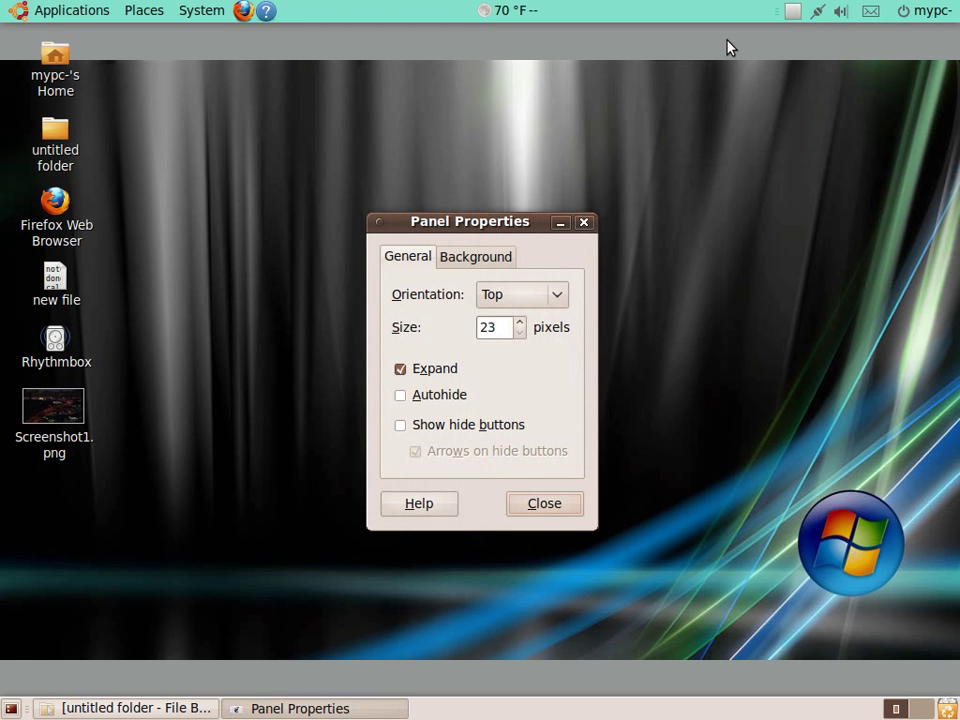
click(565, 298)
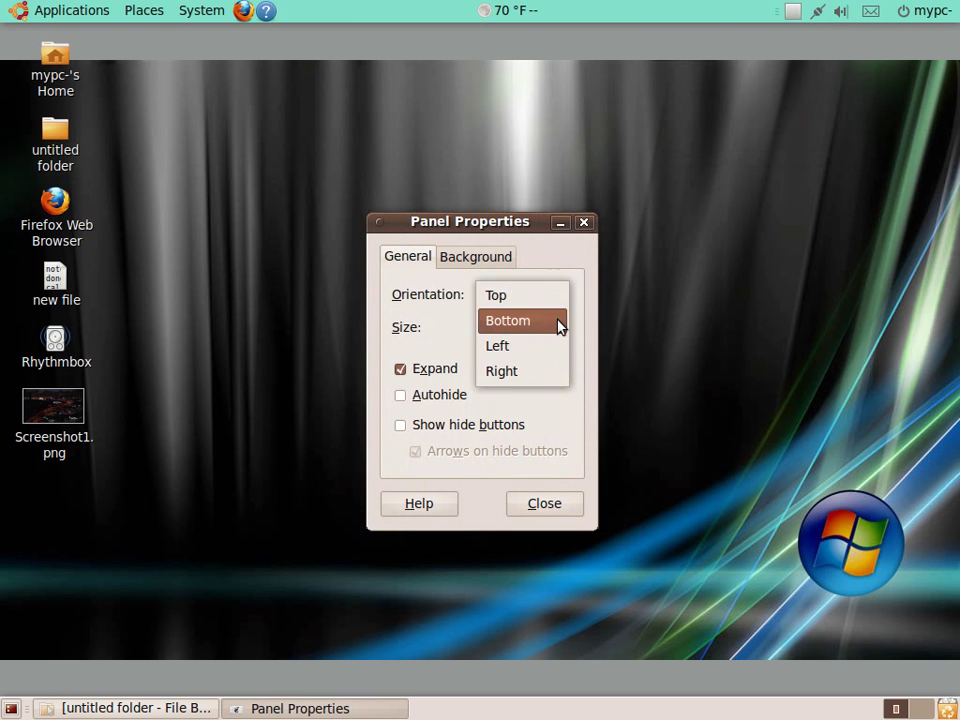
click(549, 330)
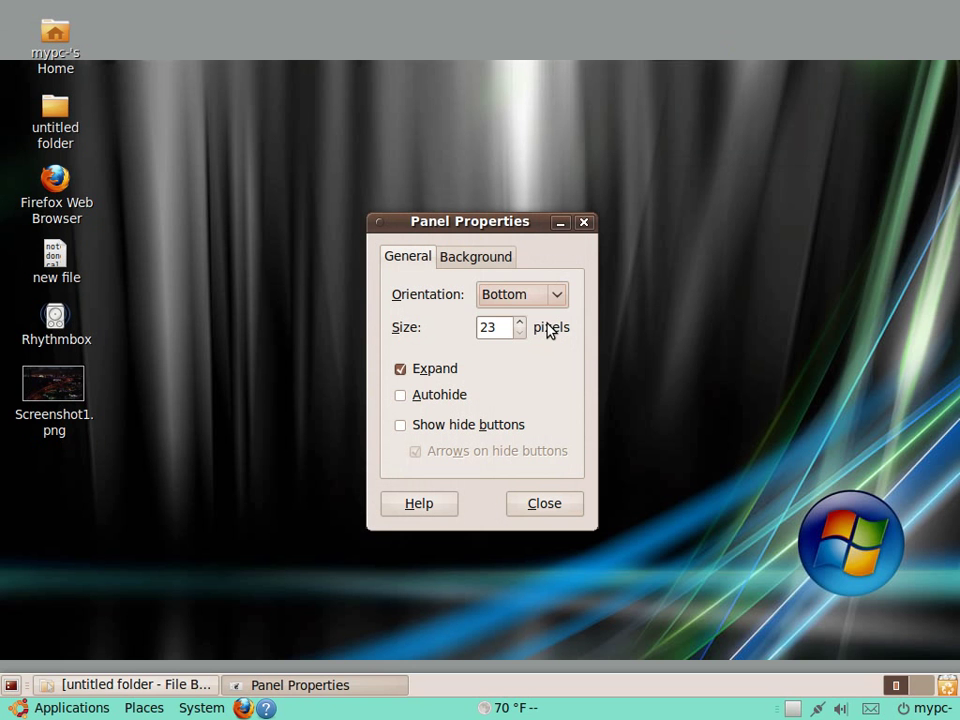
click(560, 296)
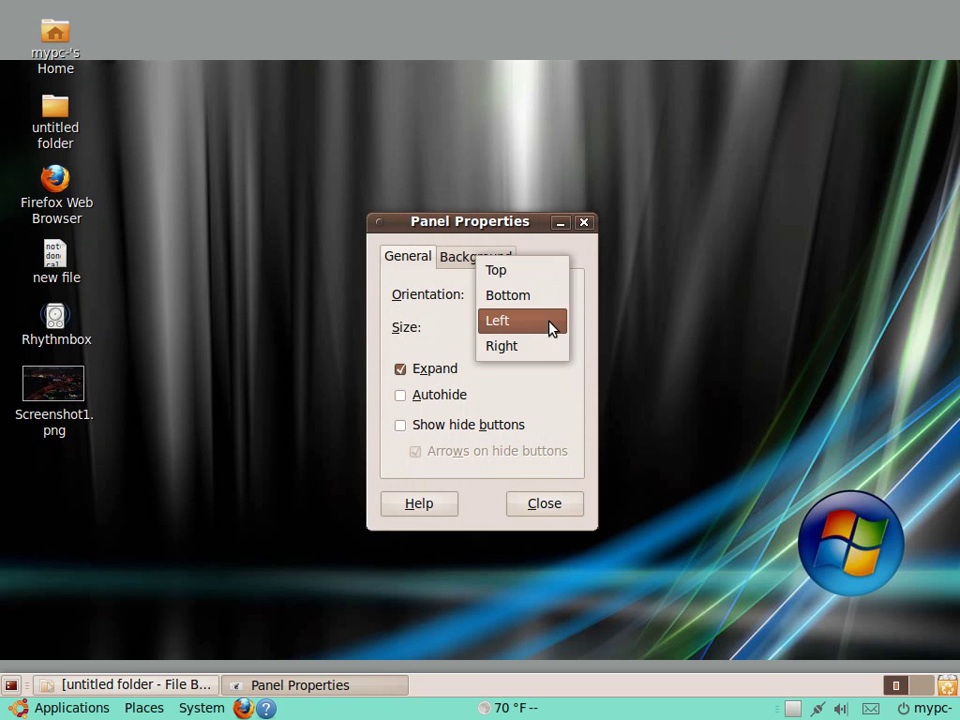
click(550, 328)
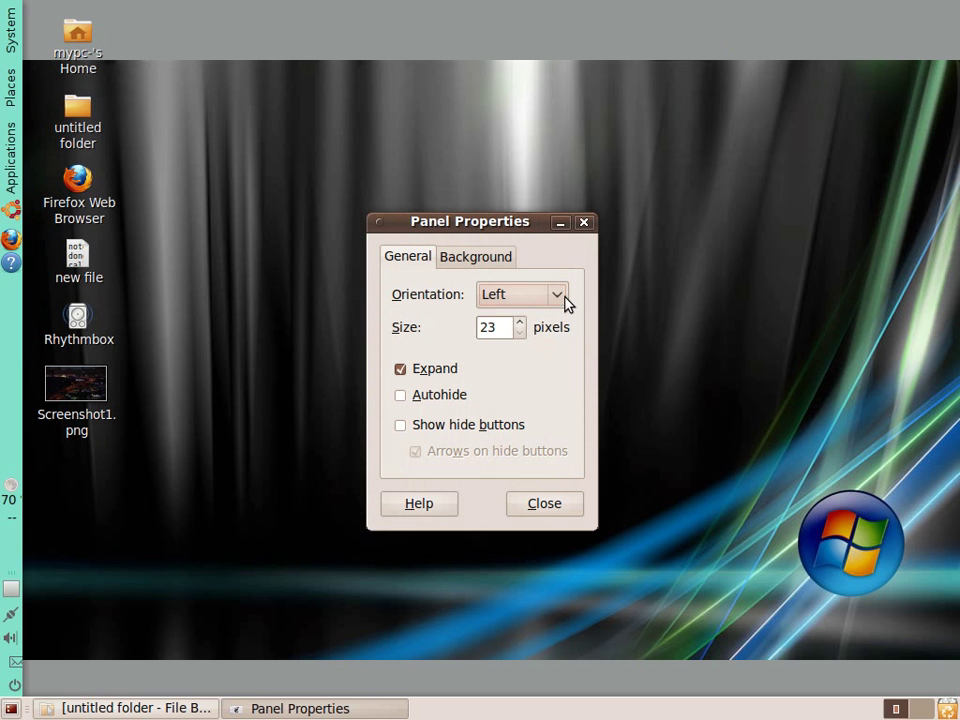
click(564, 298)
click(538, 326)
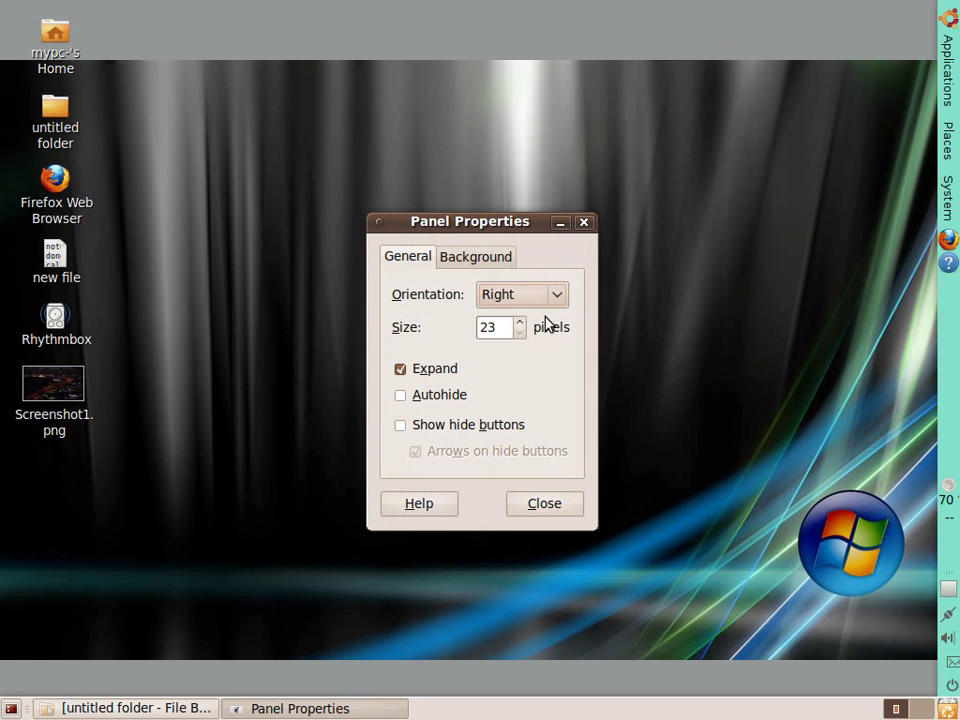
click(556, 298)
click(524, 222)
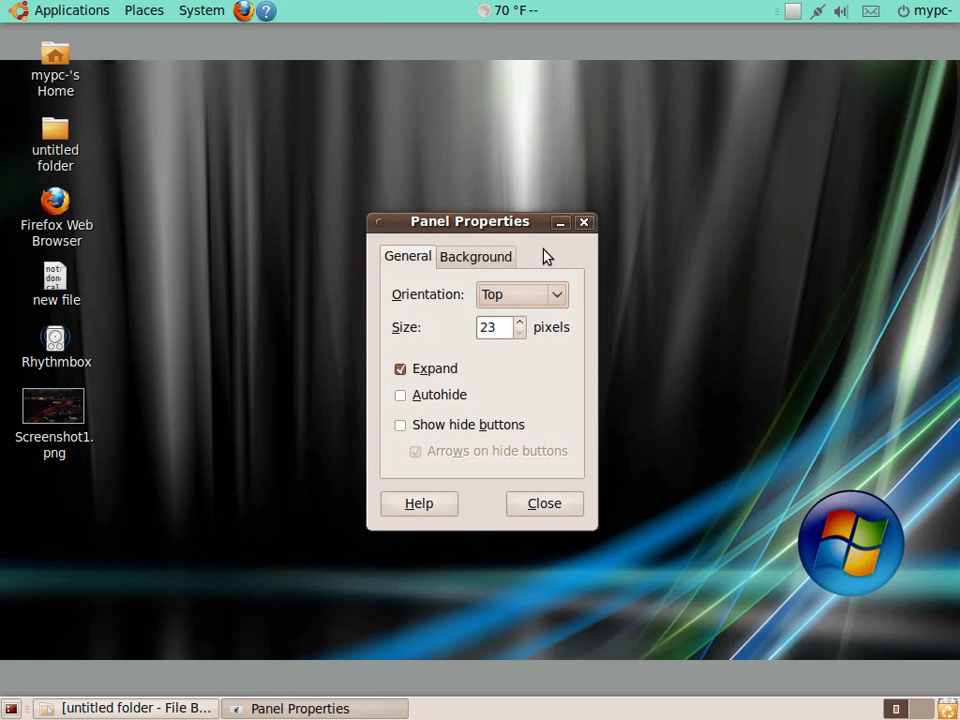
Step: Make the panel taller, shrink it back to 23 pixels, and toggle Autohide on then off
drag(521, 330, 522, 331)
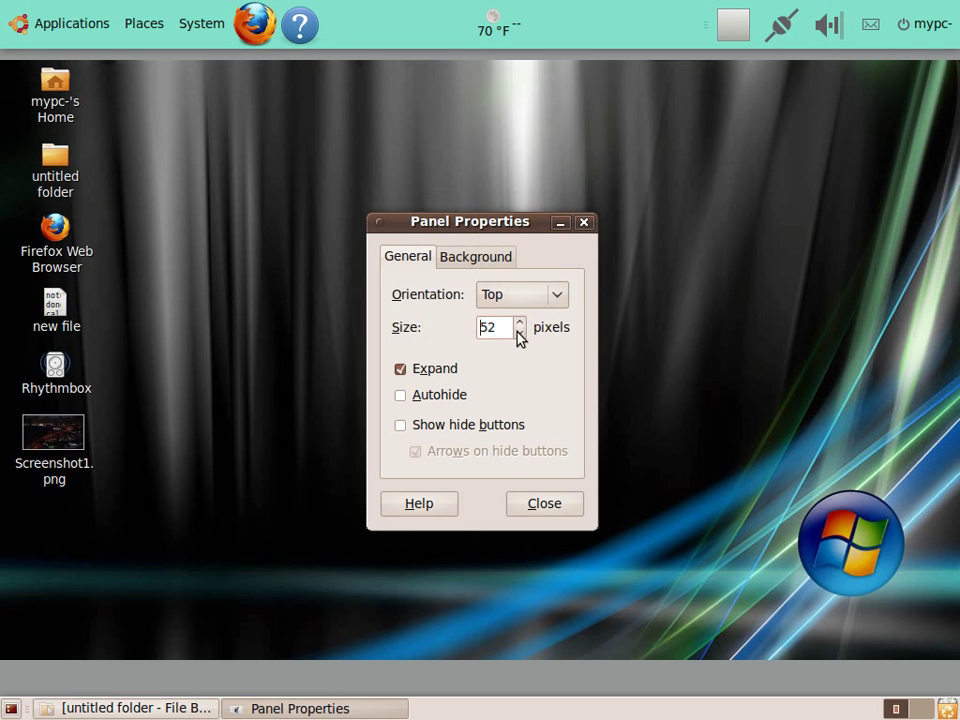
drag(518, 334, 518, 334)
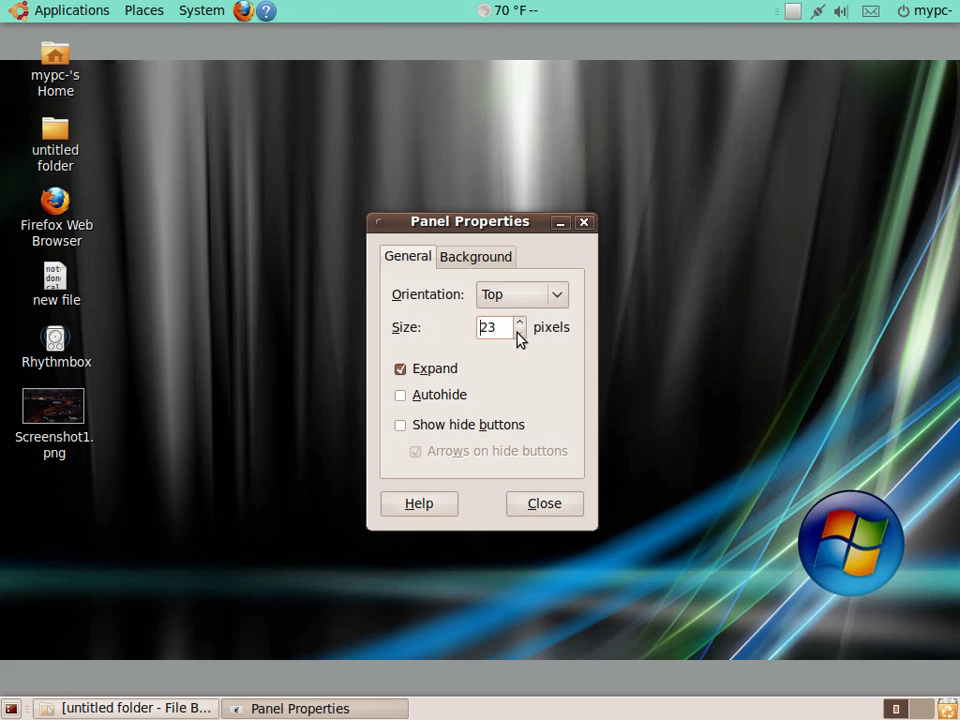
click(401, 397)
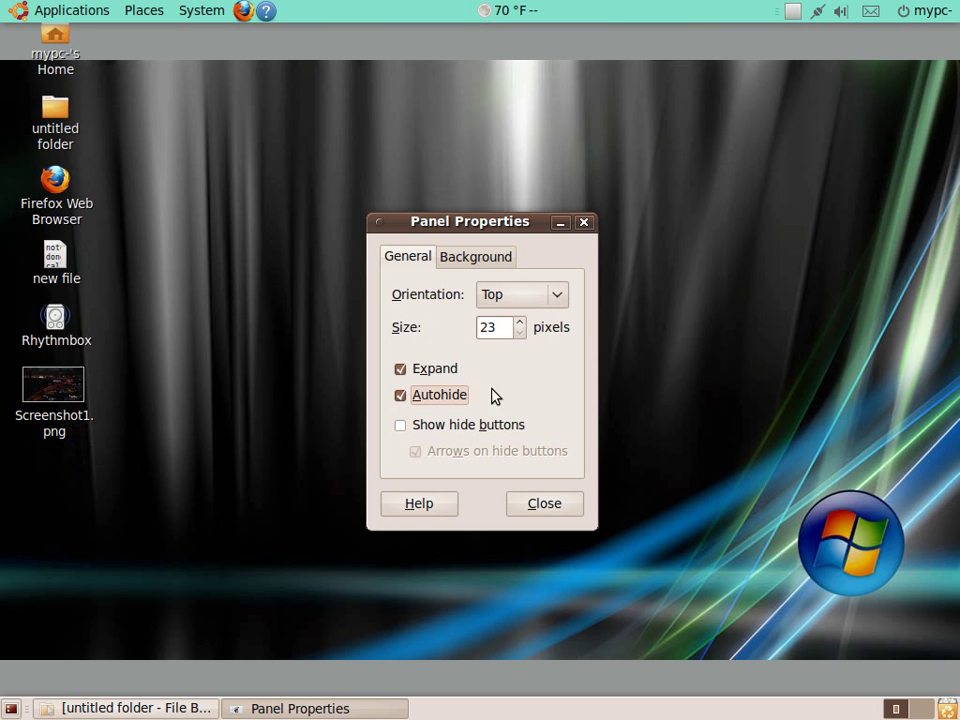
click(401, 397)
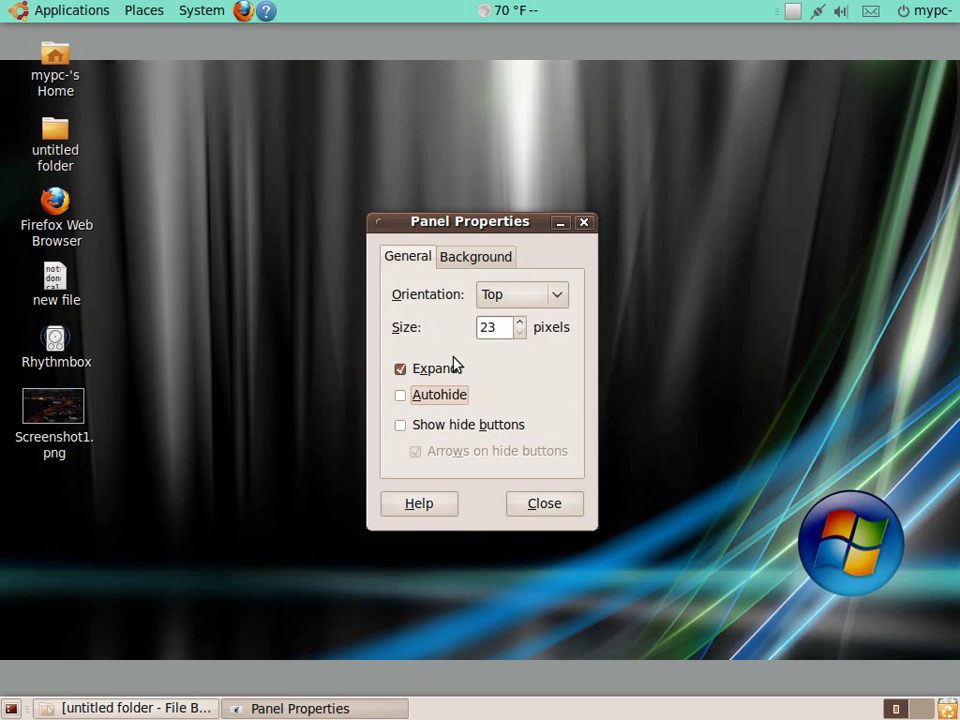
Step: Try a lighter teal panel background colour, cancel the change, and close Panel Properties
click(475, 258)
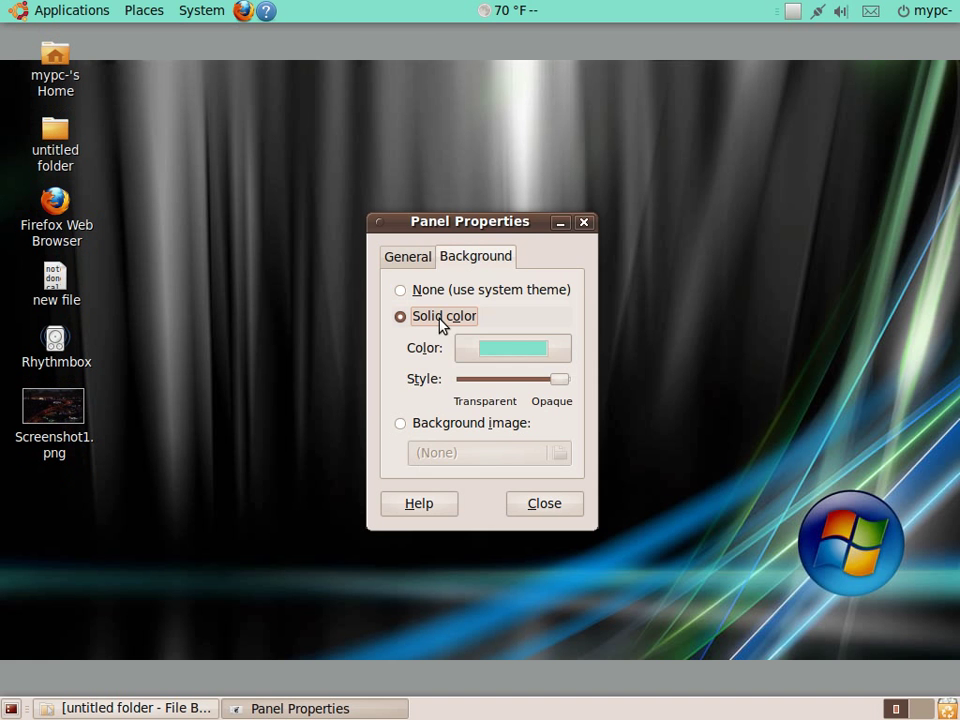
click(536, 356)
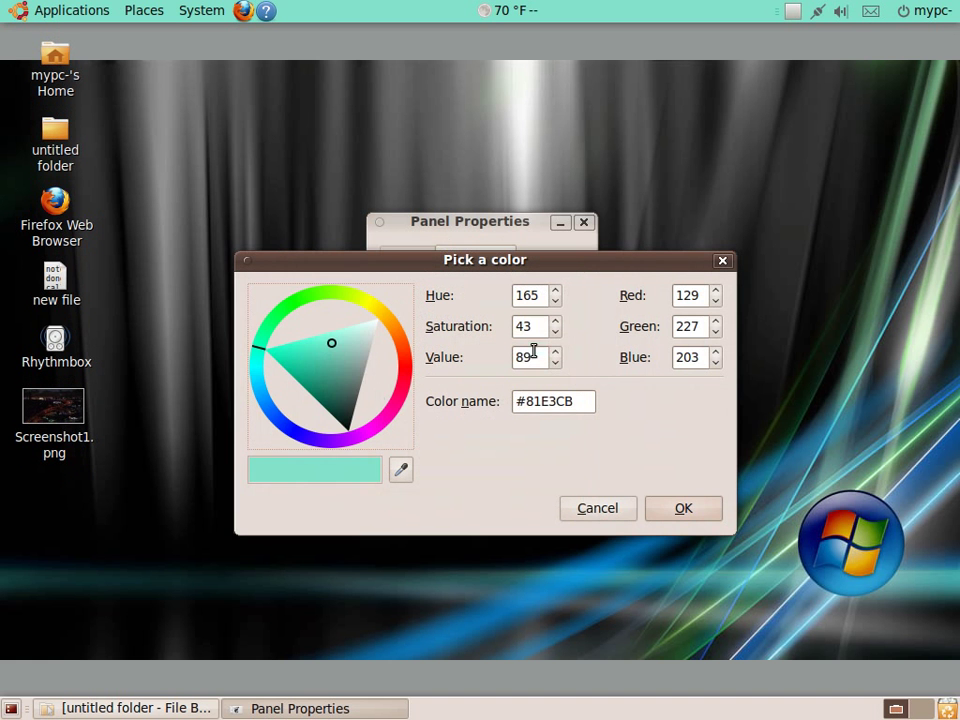
mouse_move(334, 343)
mouse_down()
mouse_move(371, 379)
mouse_move(335, 325)
mouse_move(313, 324)
mouse_move(346, 326)
mouse_up()
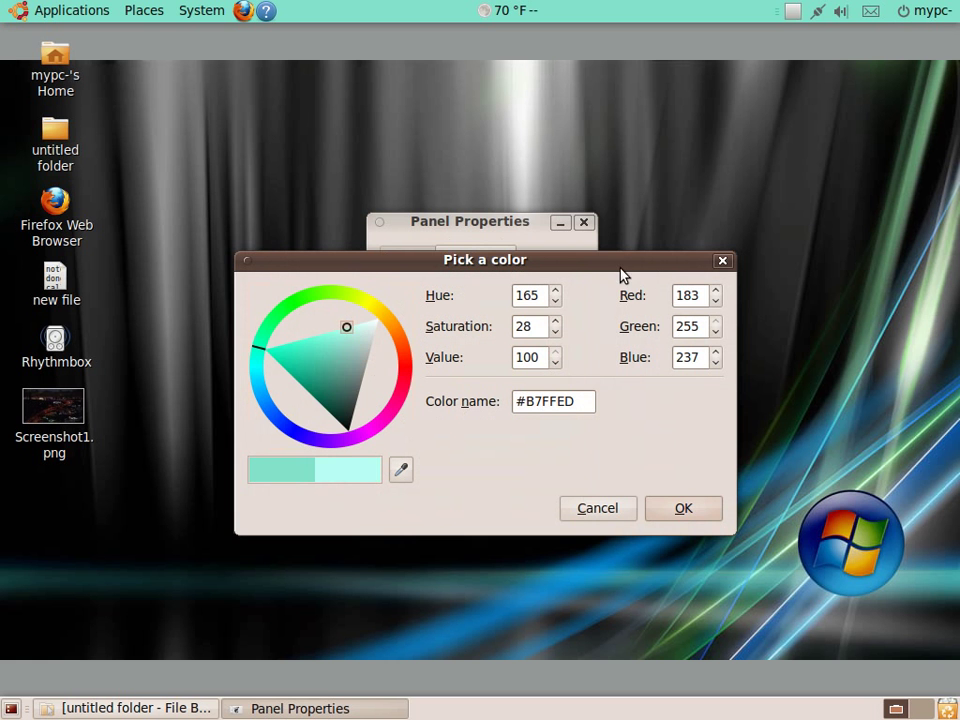
click(615, 525)
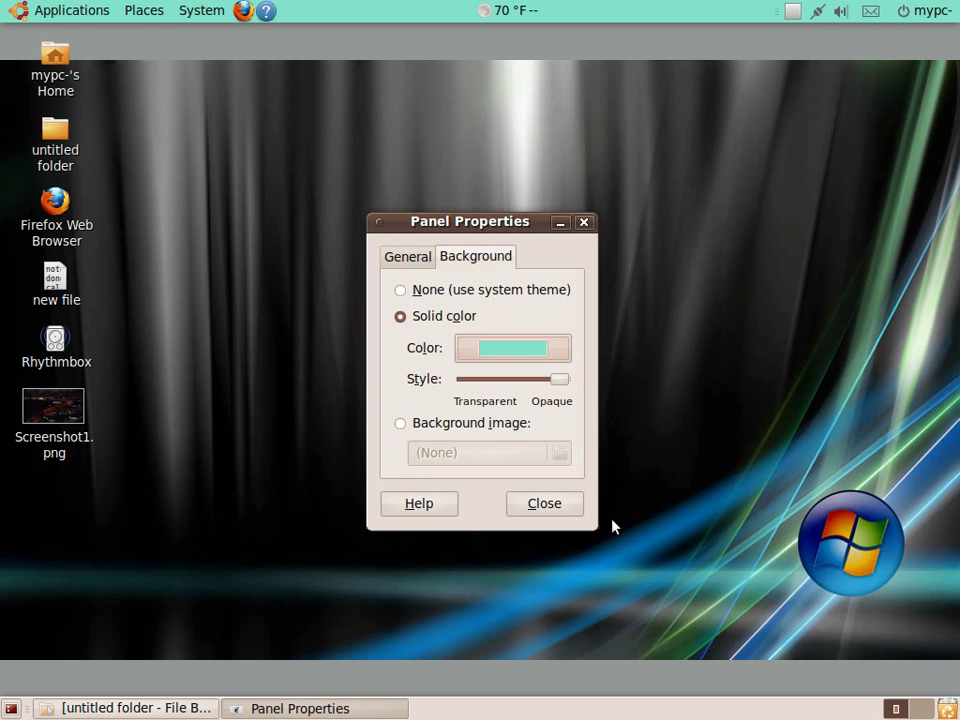
click(545, 504)
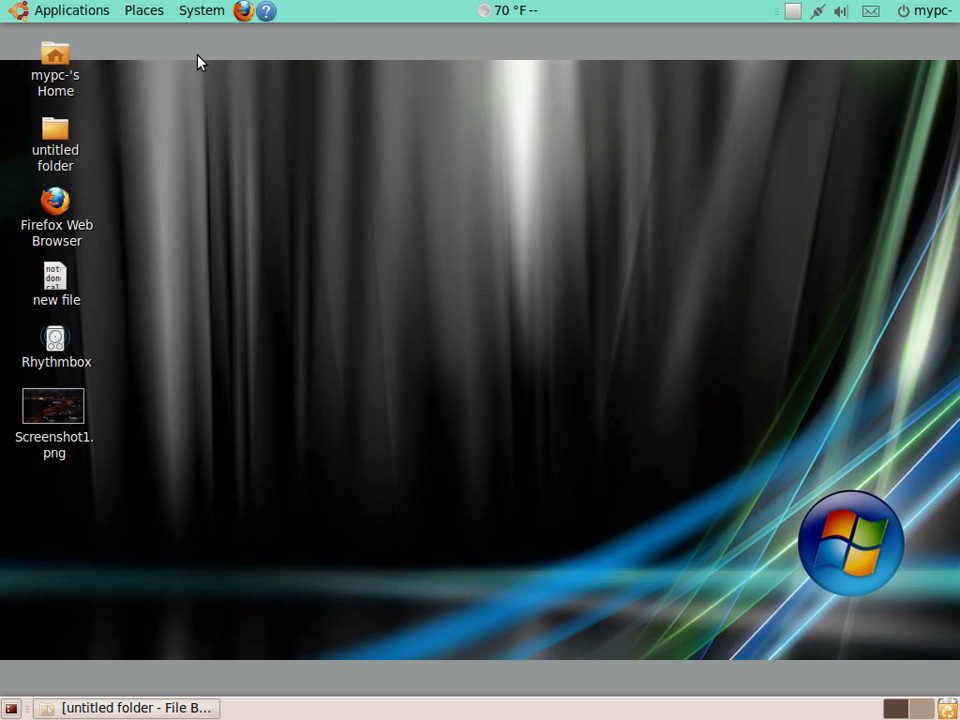
Step: Unlock Login Screen Settings with the account password and enable automatic login for the user
click(205, 14)
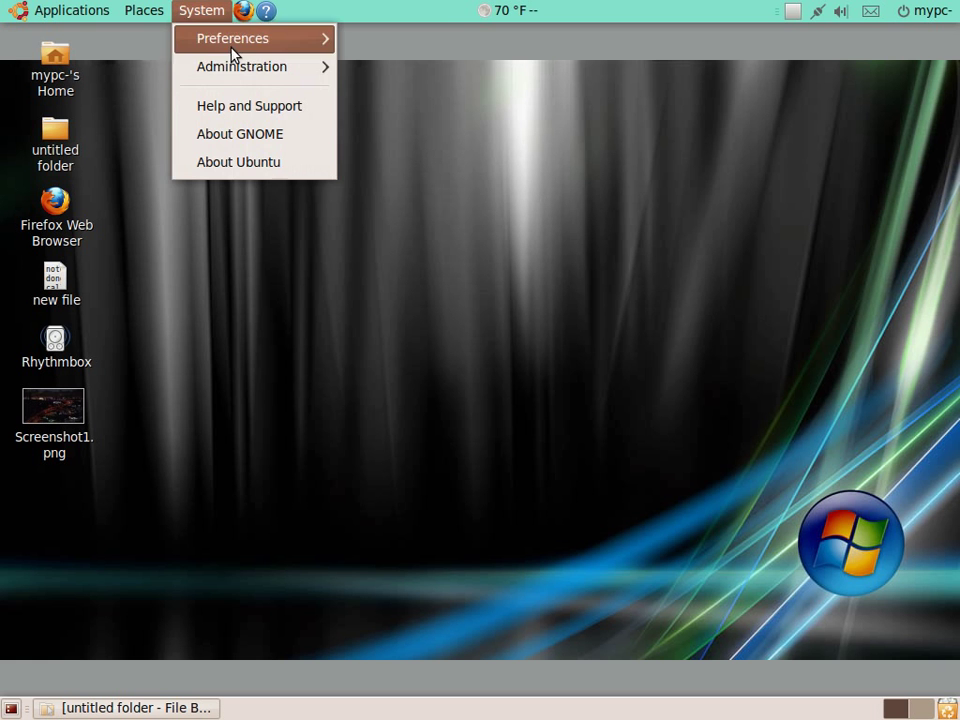
mouse_move(246, 70)
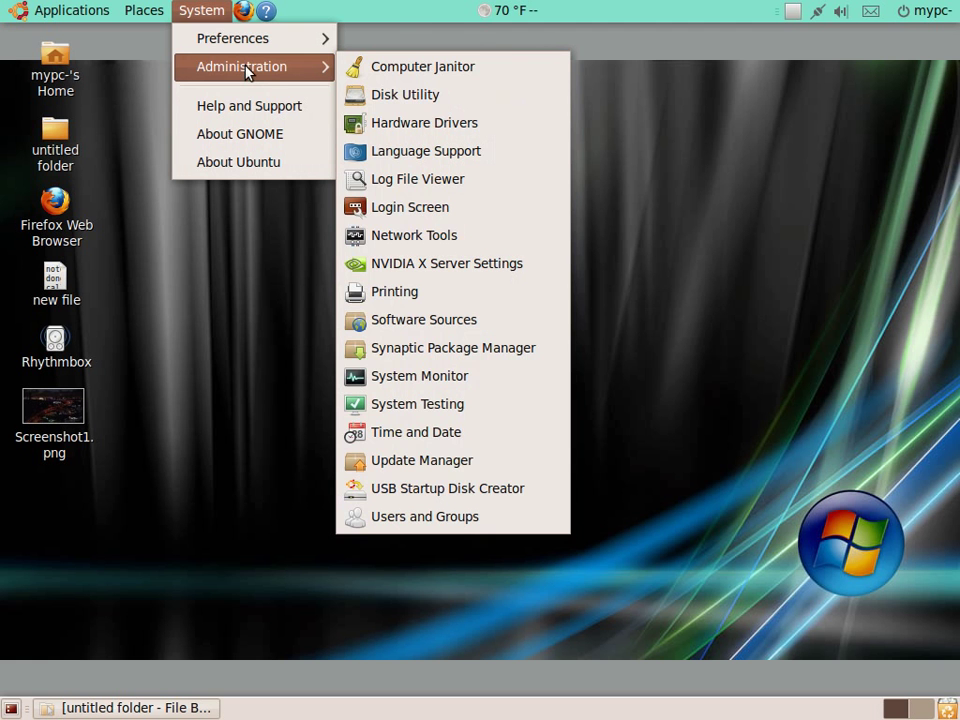
mouse_move(259, 43)
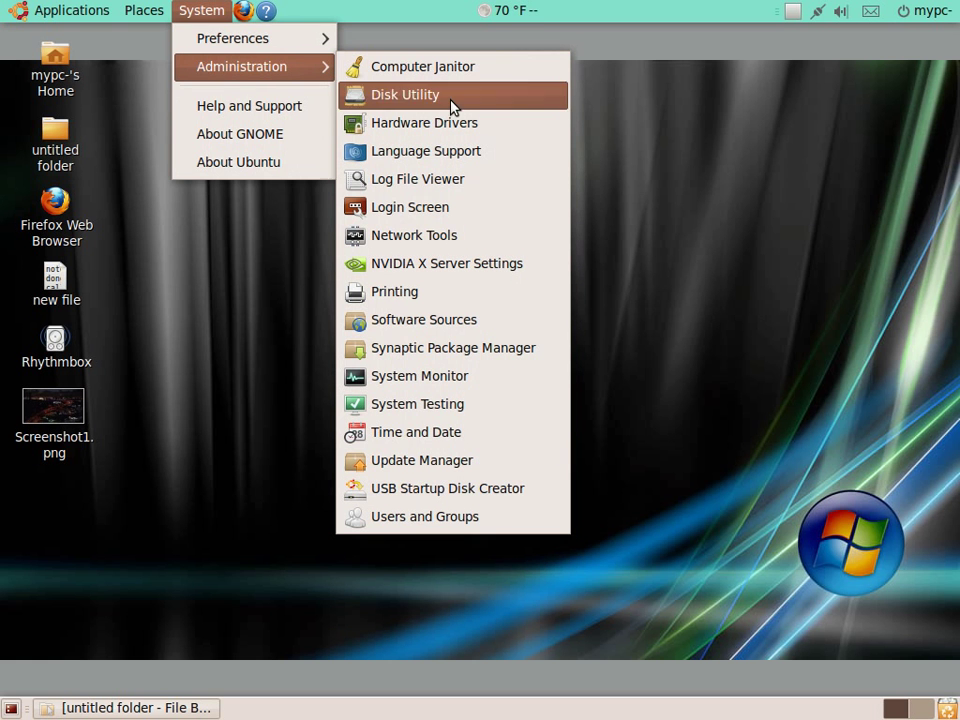
click(441, 207)
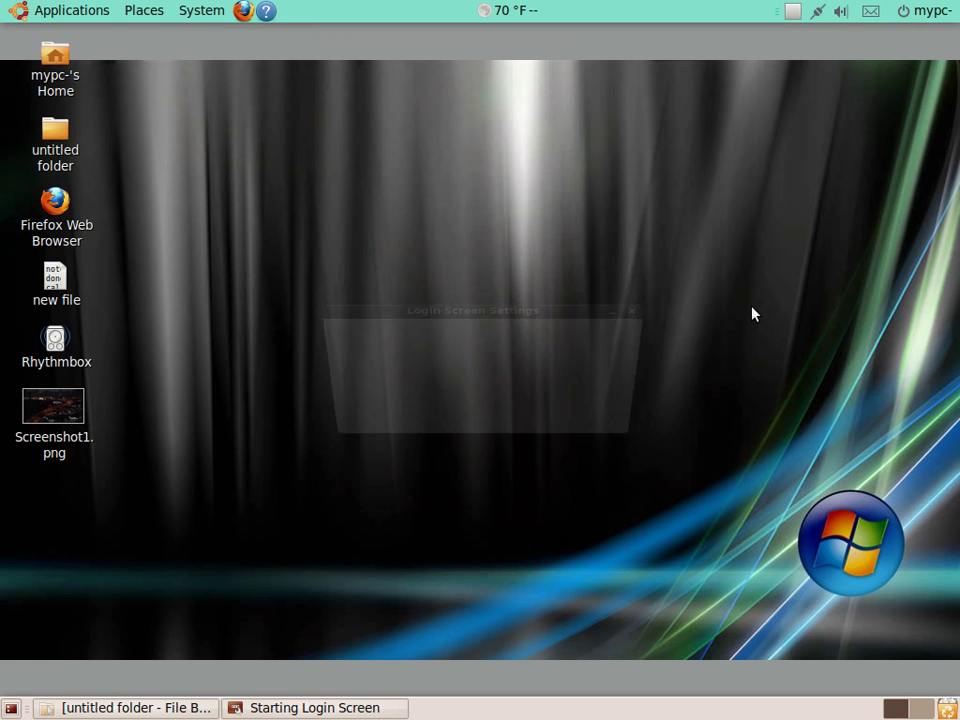
click(551, 456)
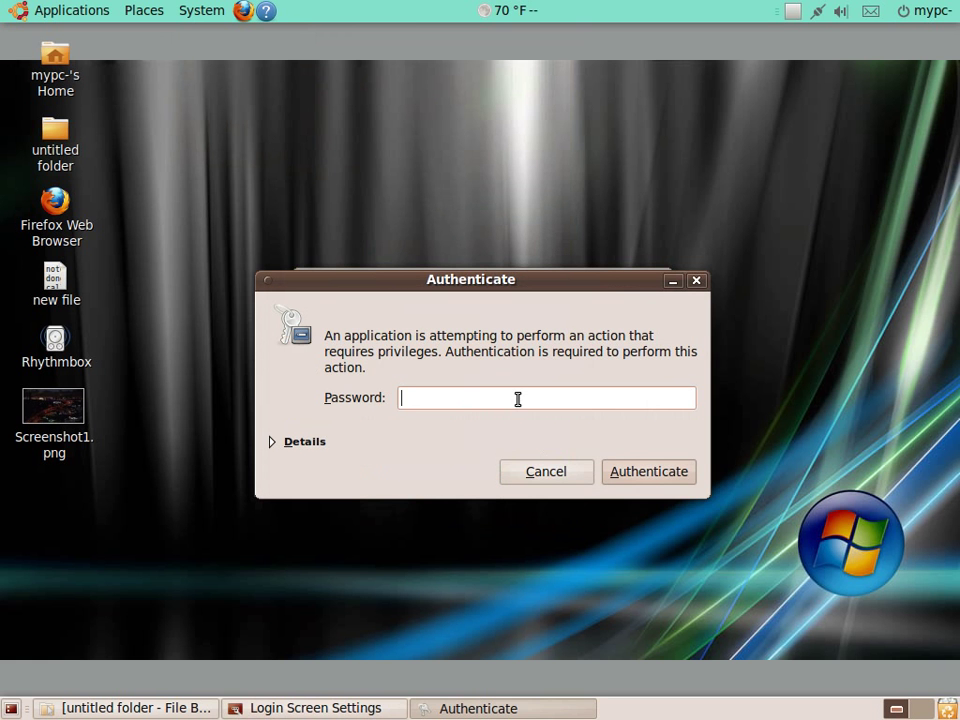
text(***)
click(660, 478)
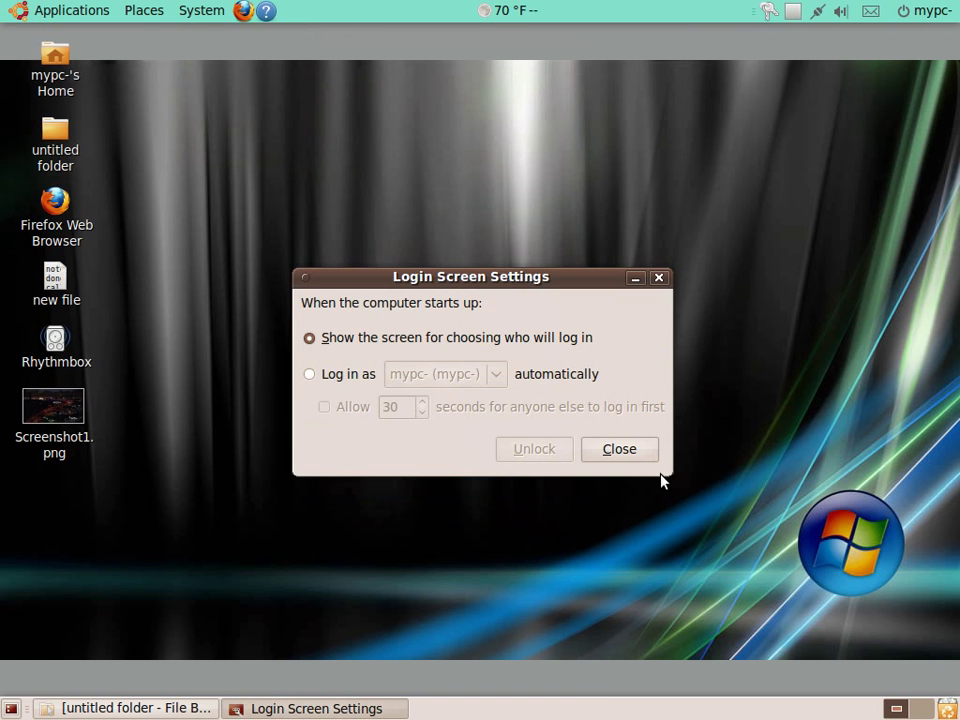
click(310, 376)
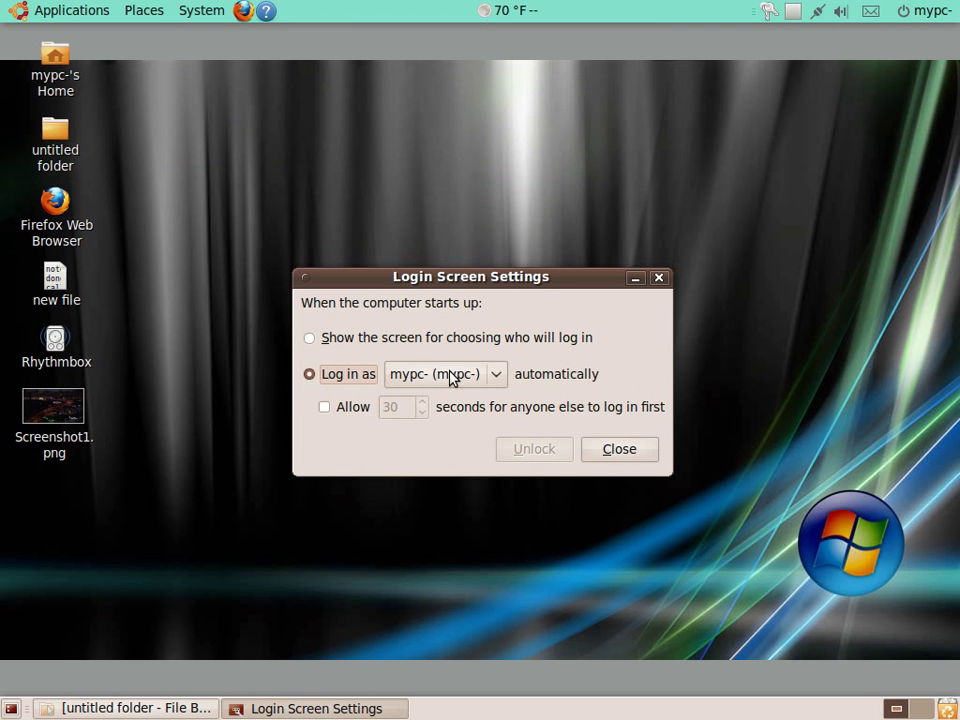
click(612, 449)
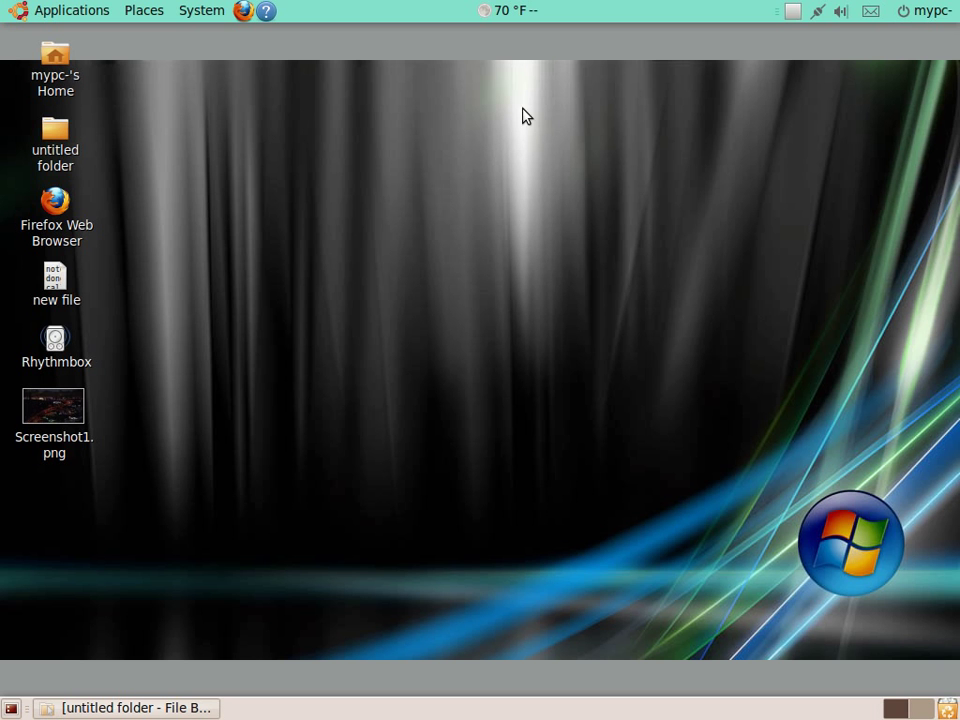
Step: Reopen Firefox from the panel launcher to the Ubuntu Start Page
click(243, 11)
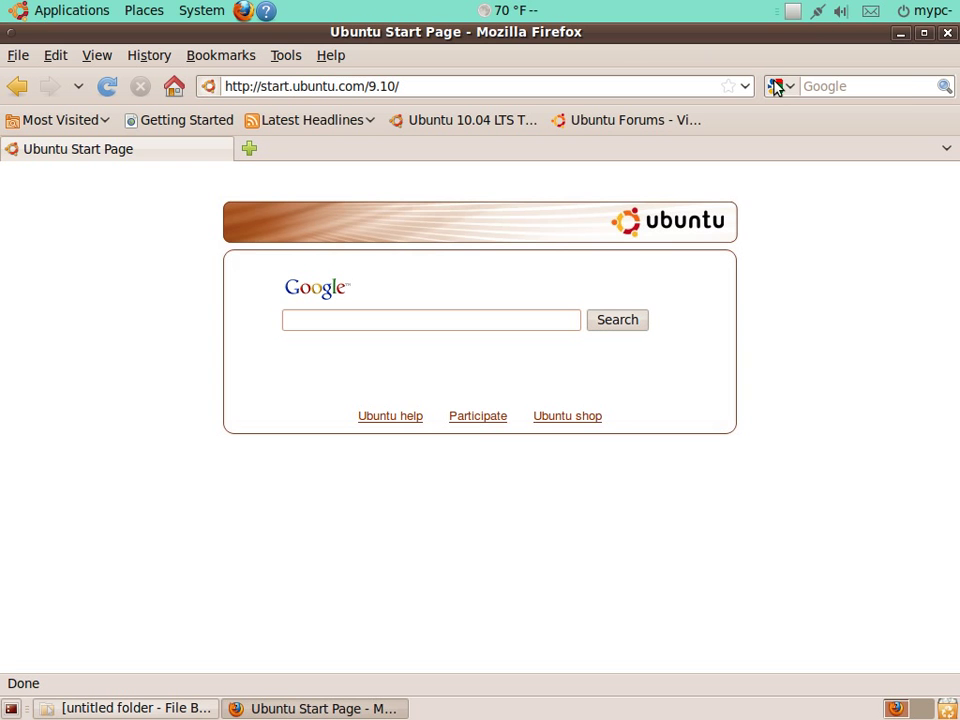
Step: Add a new 'Wireless connection 1' under the Wireless tab via the network tray's Edit Connections
right_click(824, 18)
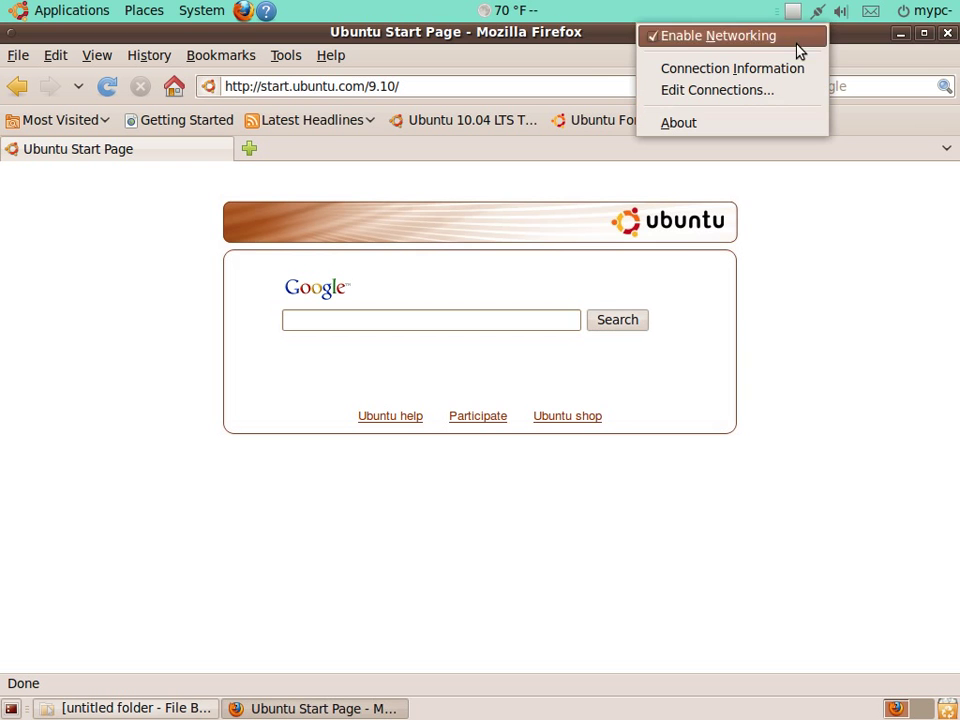
click(767, 90)
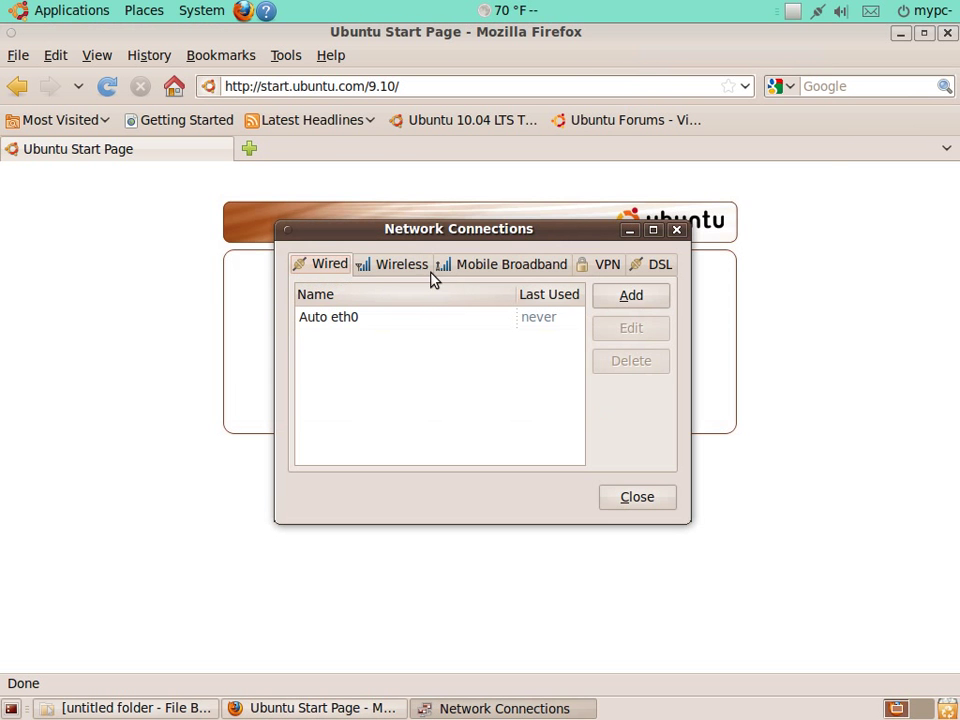
click(420, 266)
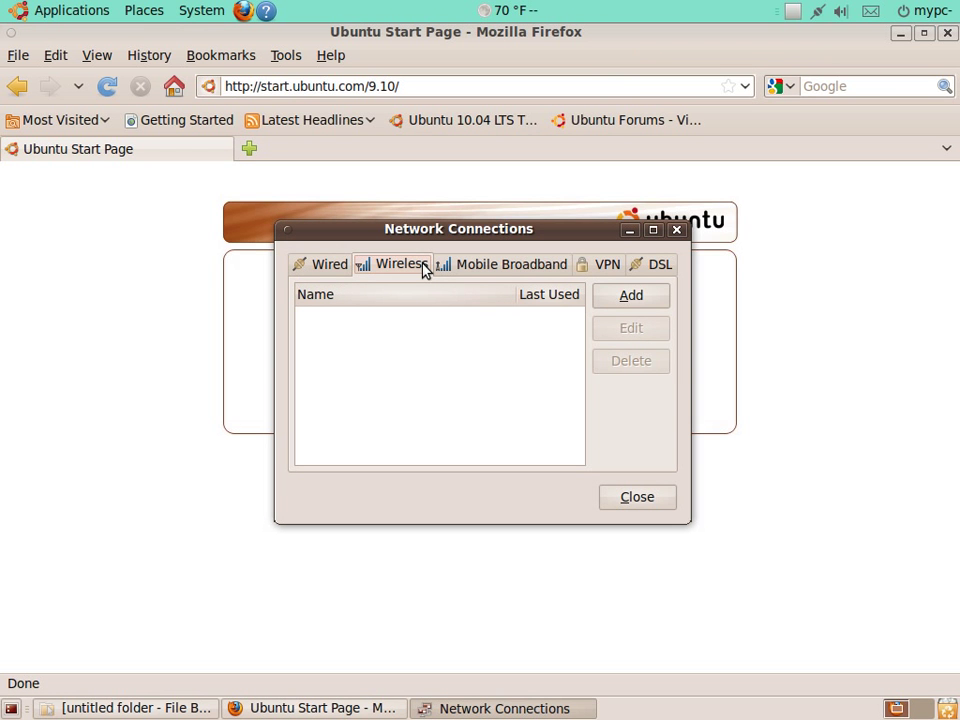
click(638, 304)
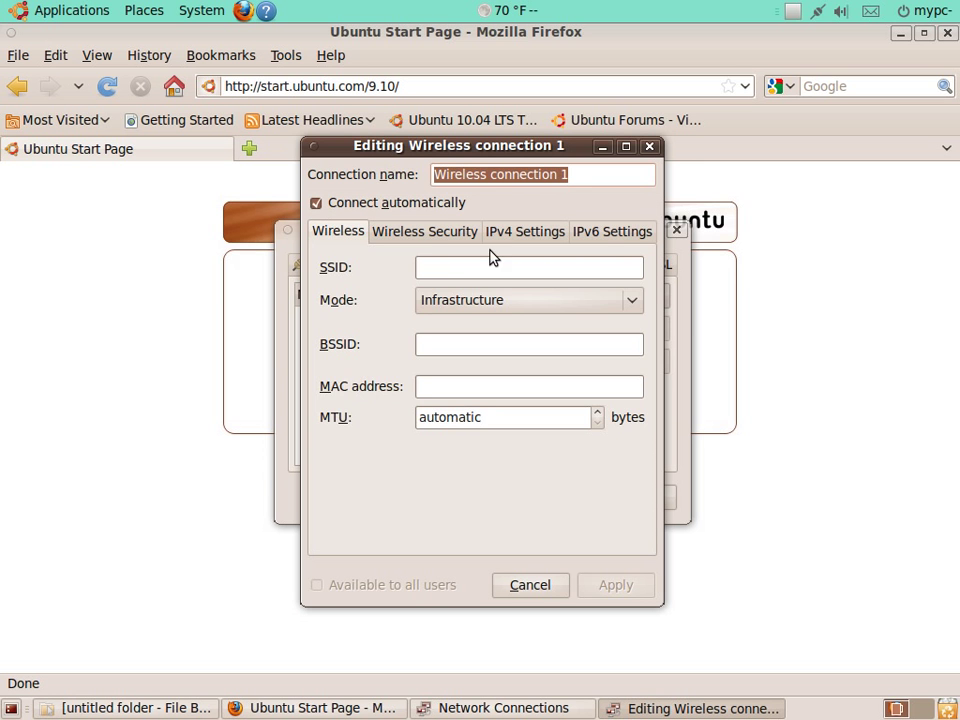
Step: Keep wireless security at None, then cancel the new connection and close Network Connections
click(451, 238)
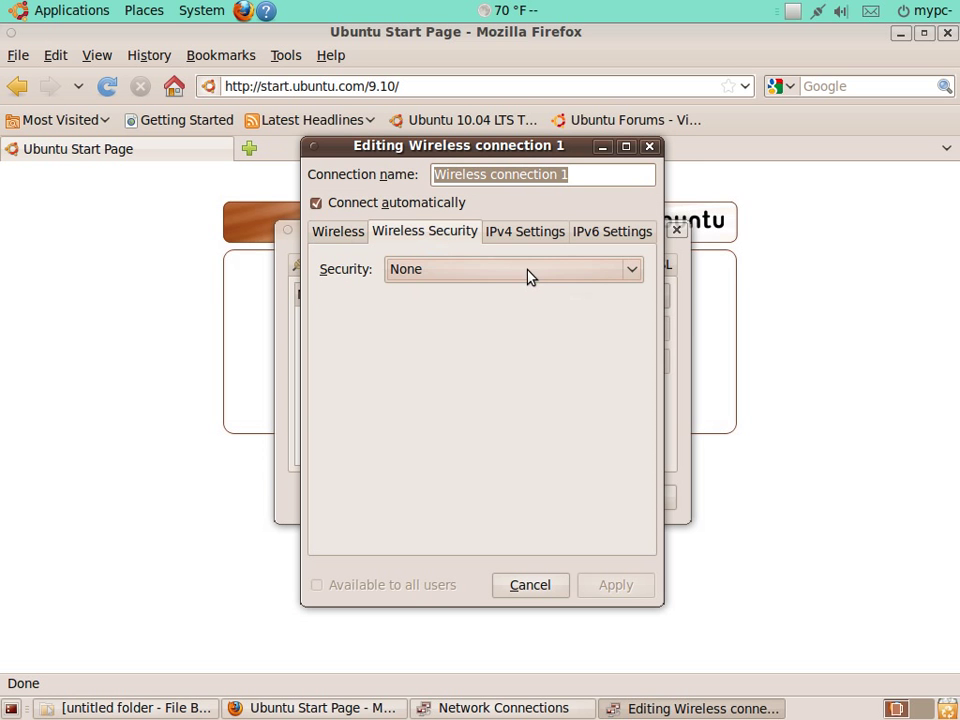
click(632, 273)
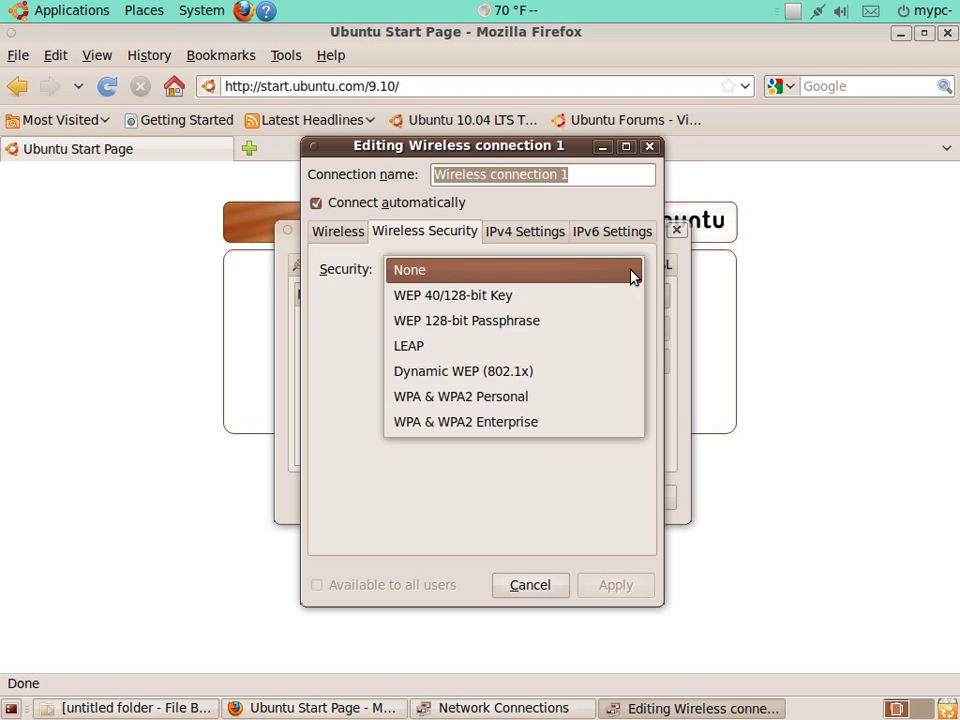
click(632, 275)
click(355, 239)
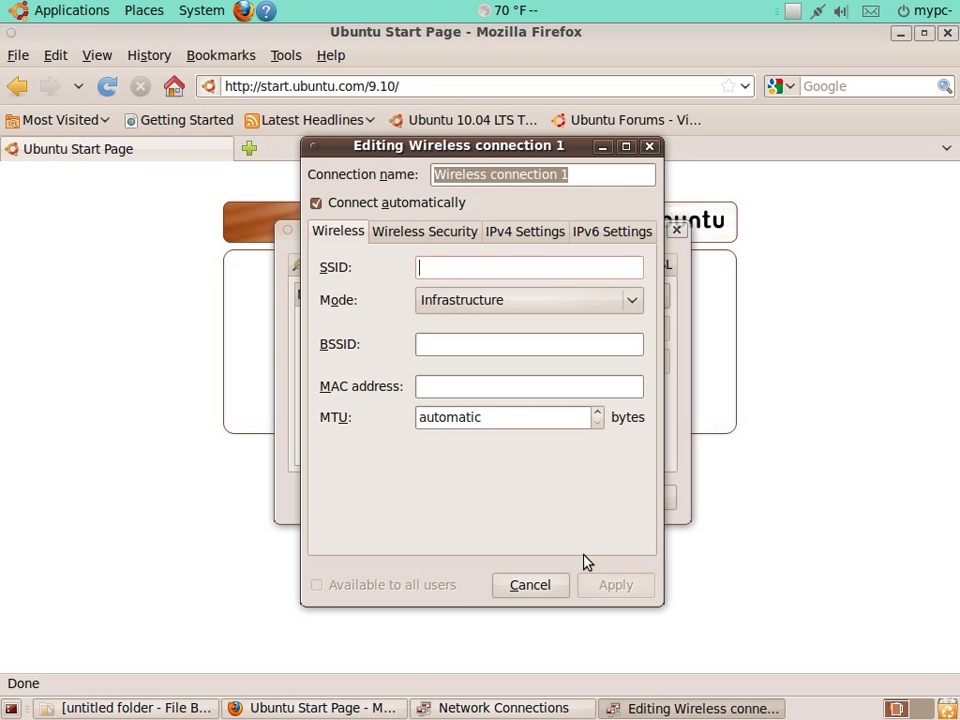
click(557, 589)
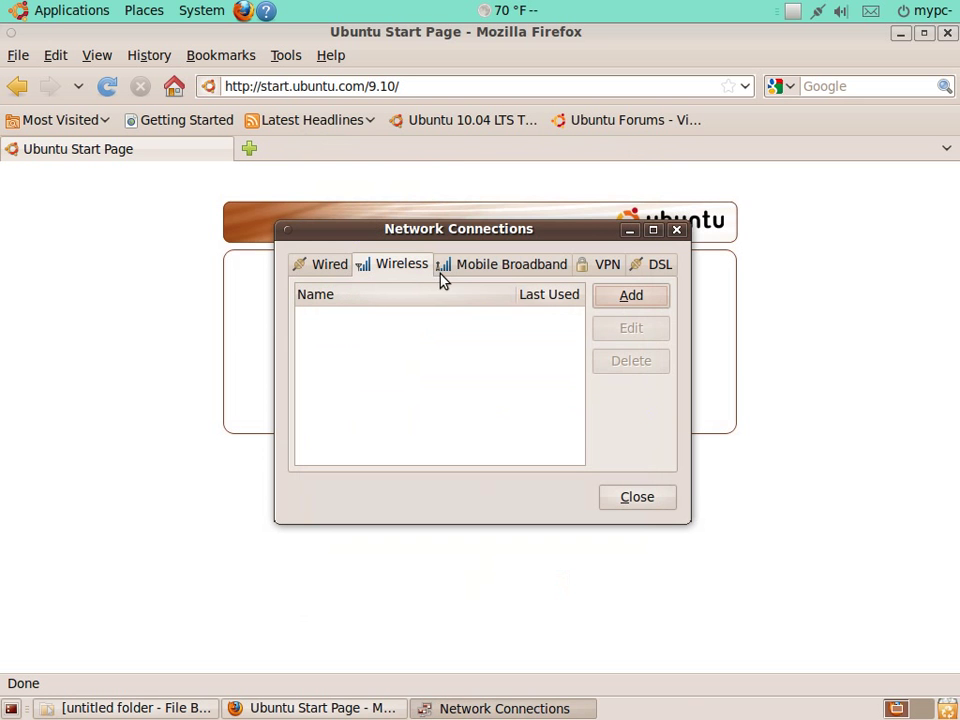
click(643, 507)
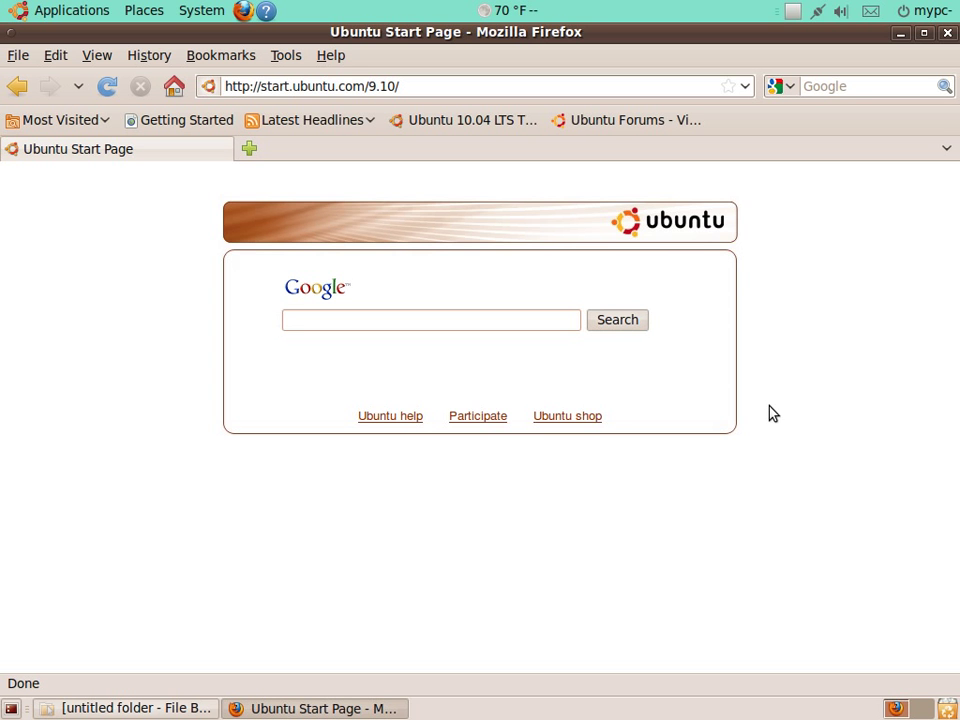
Step: Minimize Firefox and open Network Connections from System > Preferences
click(901, 33)
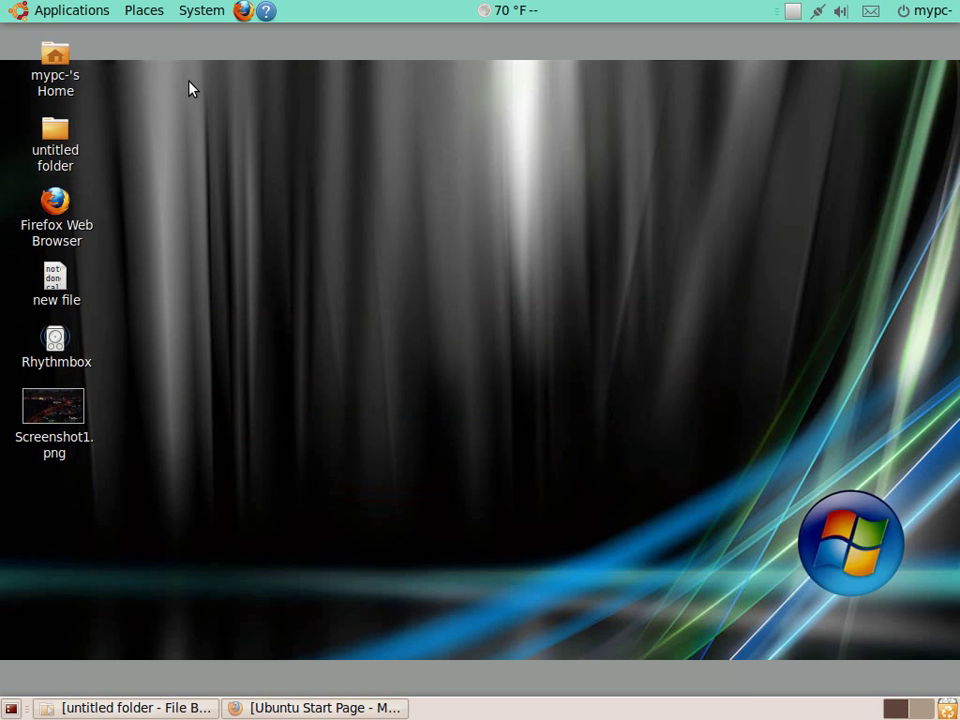
click(77, 14)
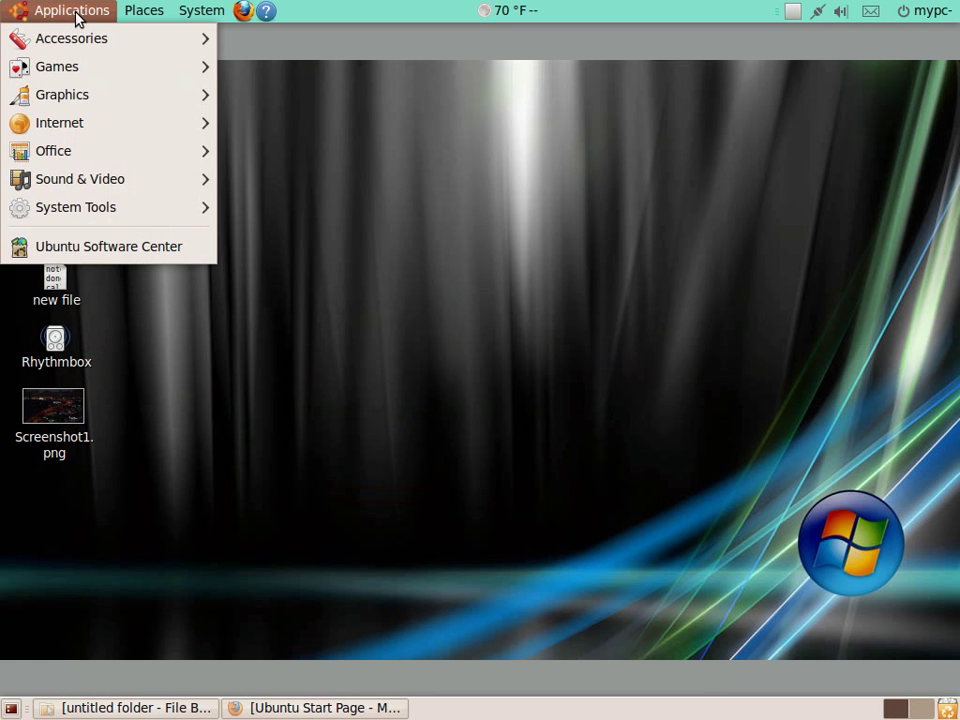
mouse_move(146, 8)
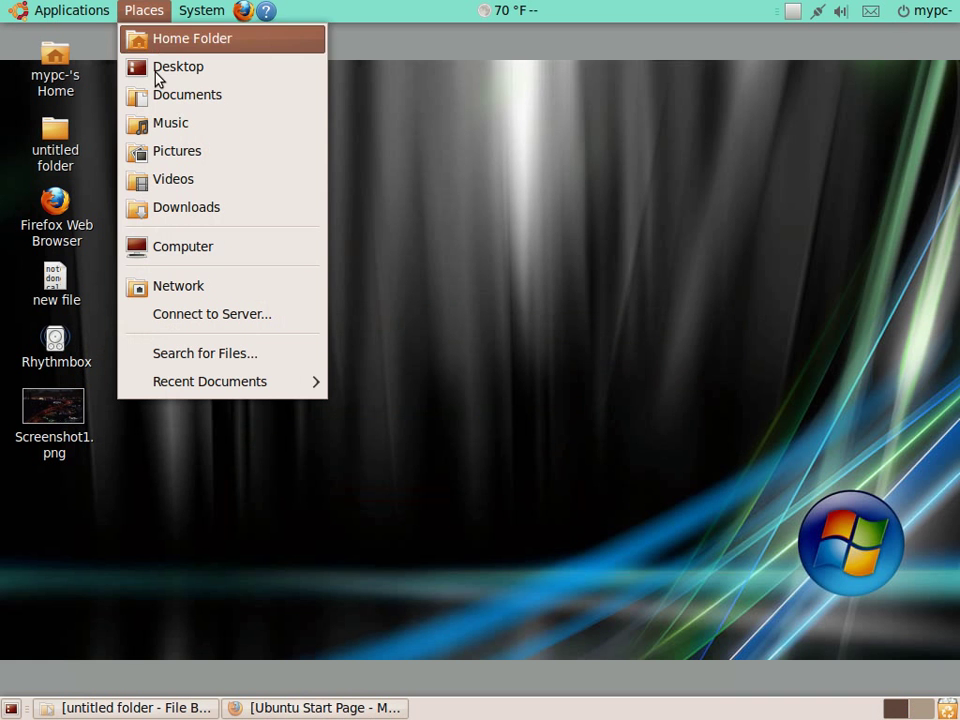
mouse_move(203, 15)
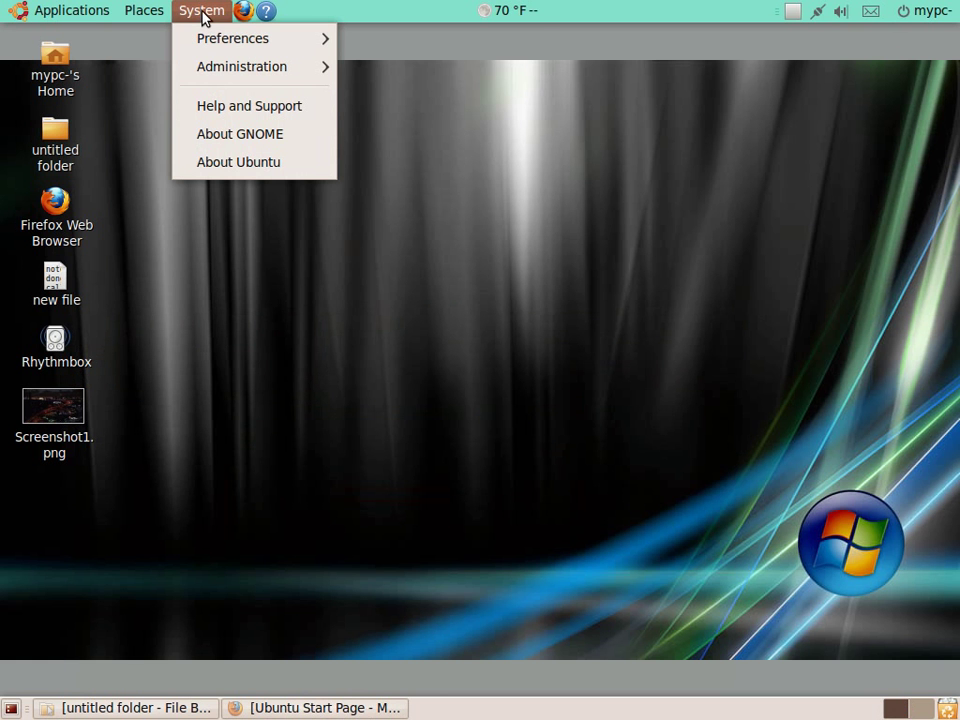
mouse_move(242, 38)
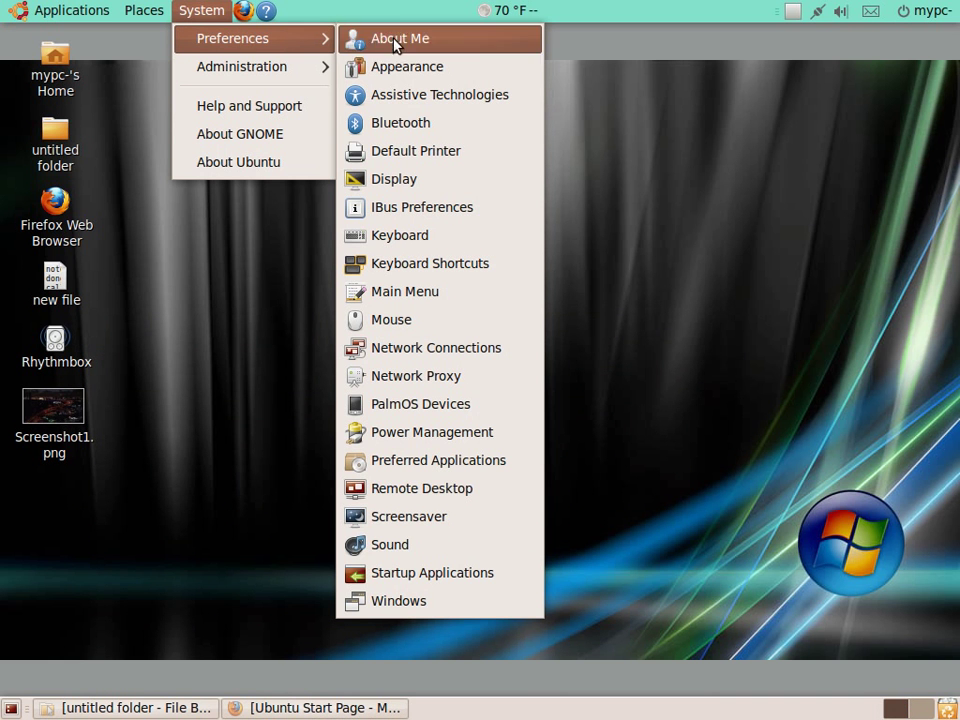
click(421, 348)
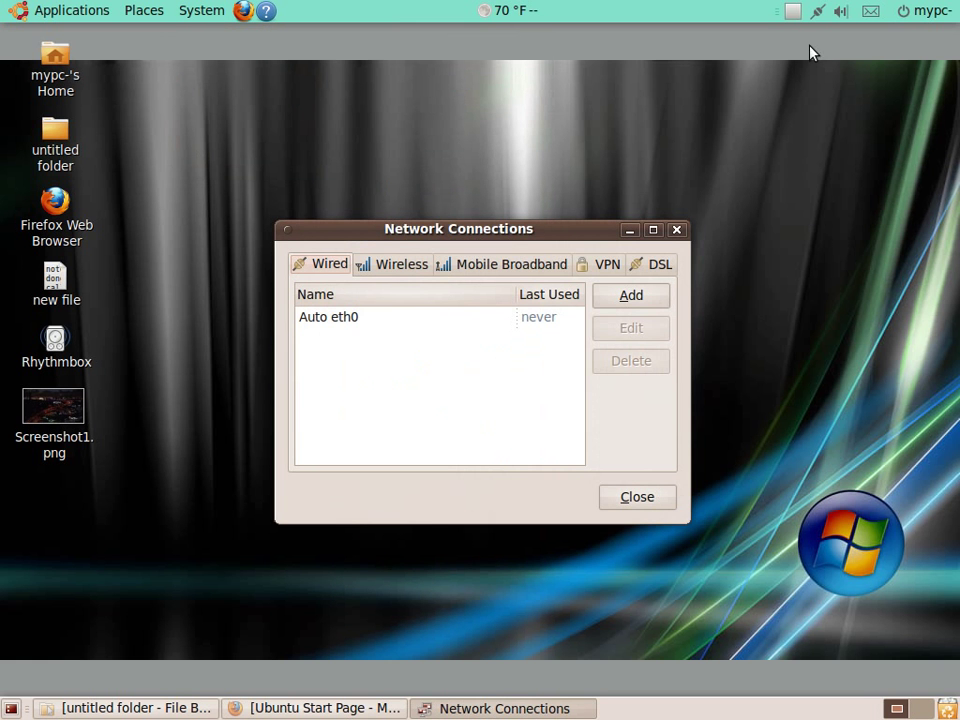
Step: Close Network Connections and switch to the empty second workspace
click(656, 497)
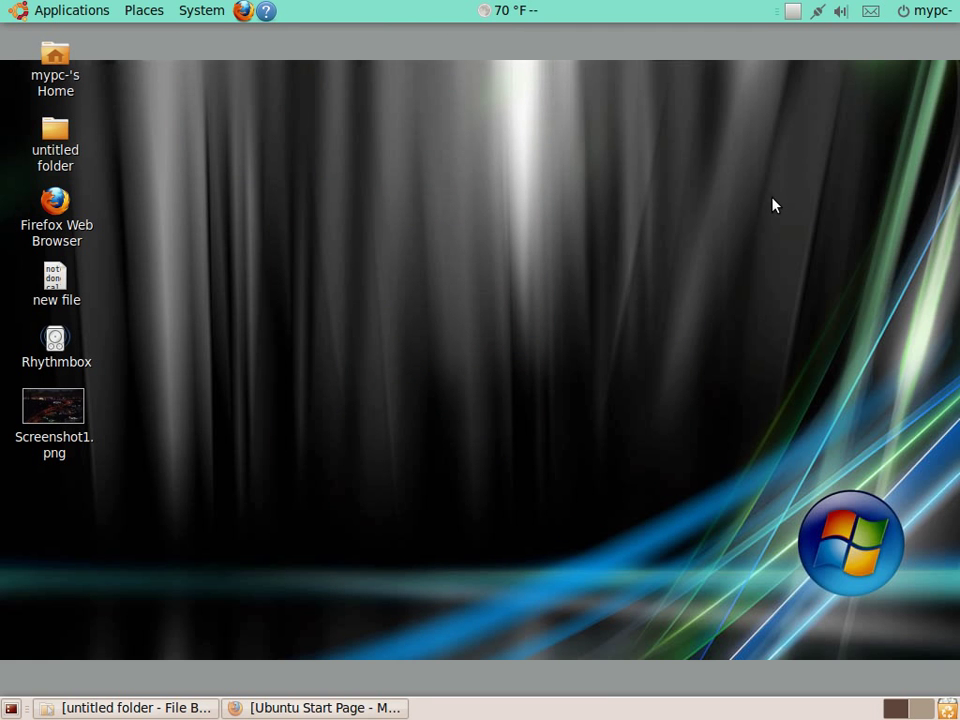
click(921, 709)
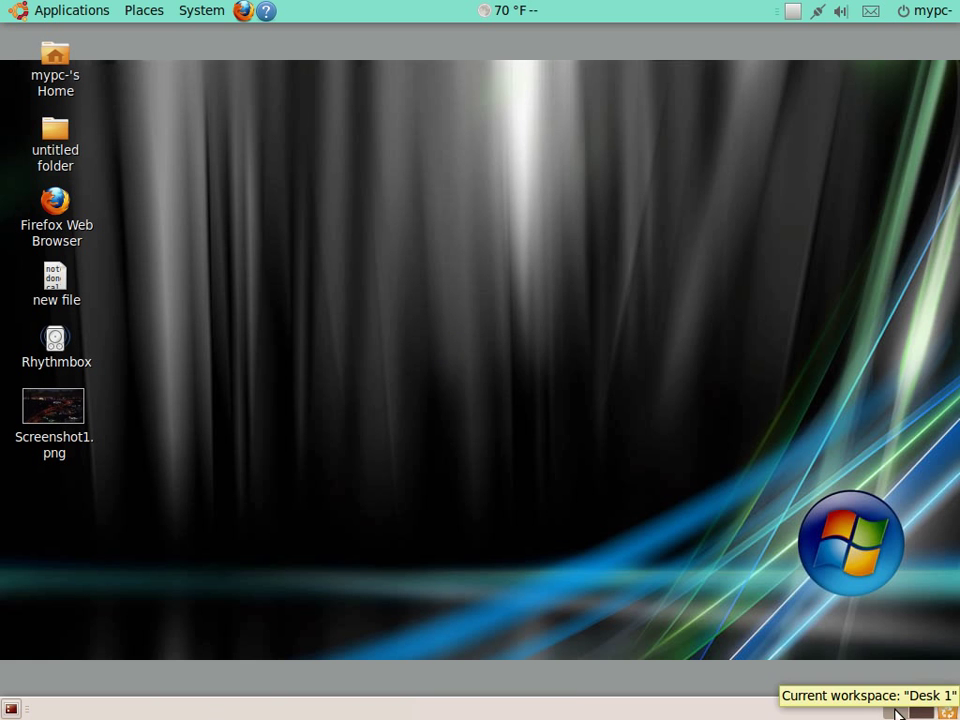
scroll(924, 712, up, 1)
click(924, 712)
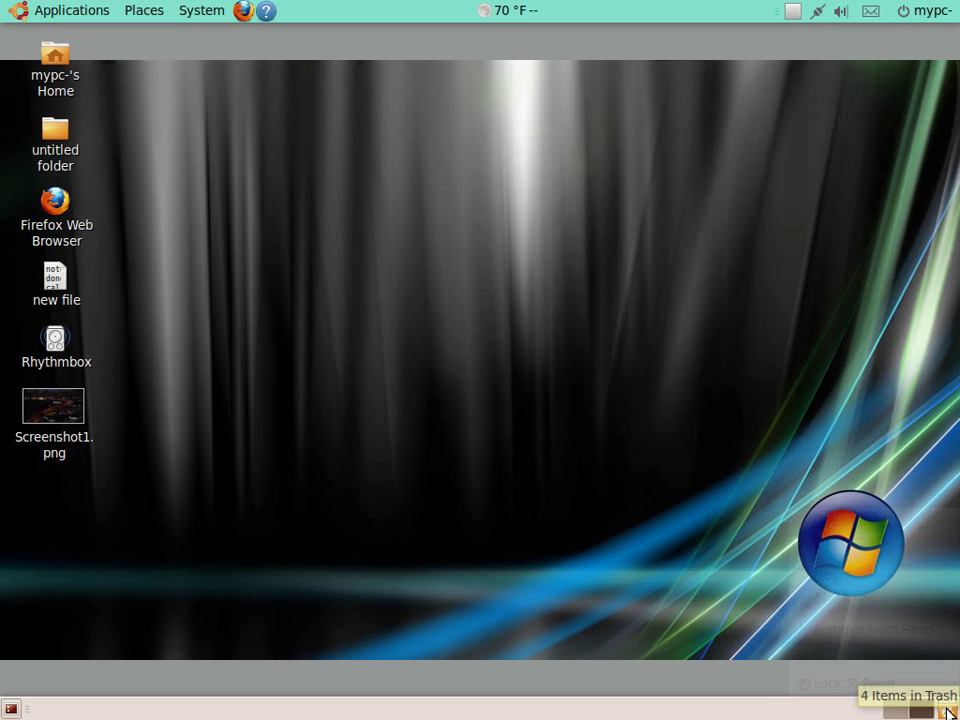
Step: Empty the Trash applet, confirming permanent deletion of its four items
right_click(947, 712)
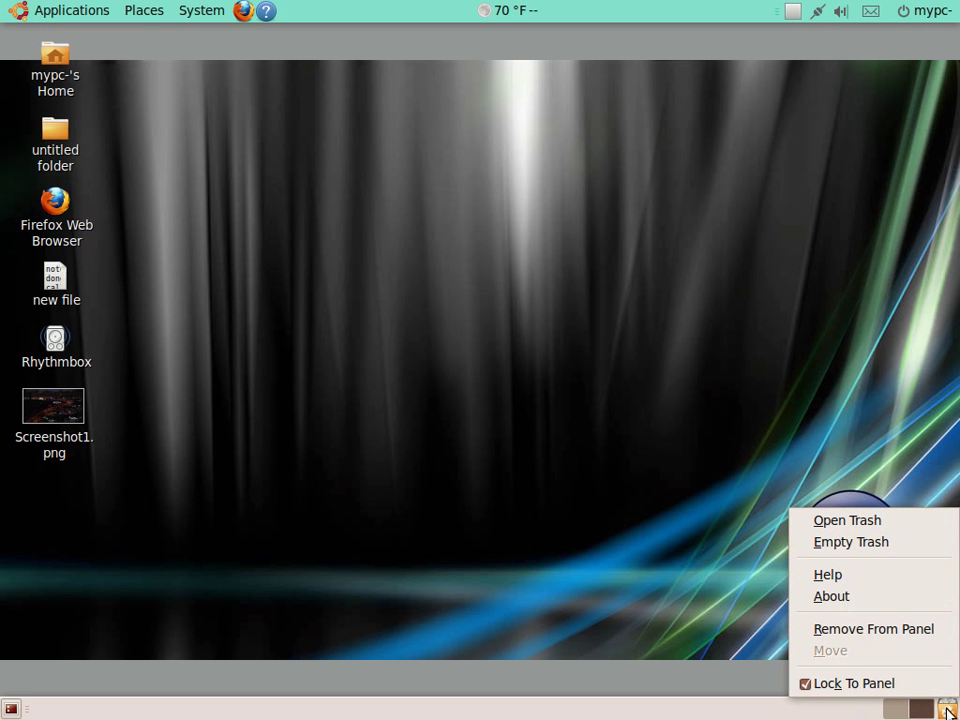
click(867, 546)
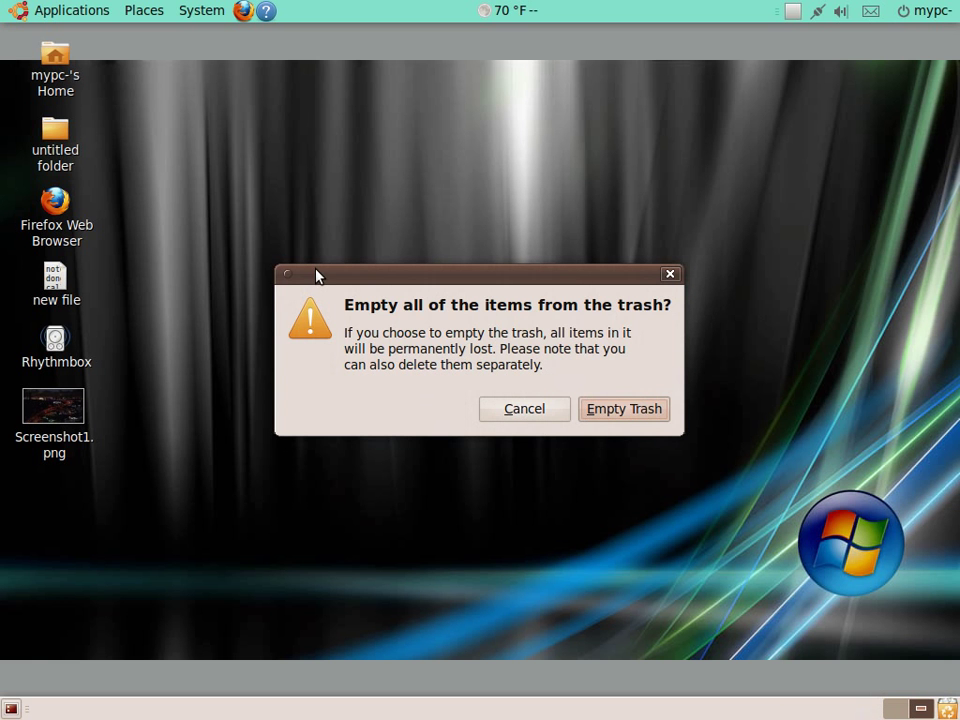
click(640, 413)
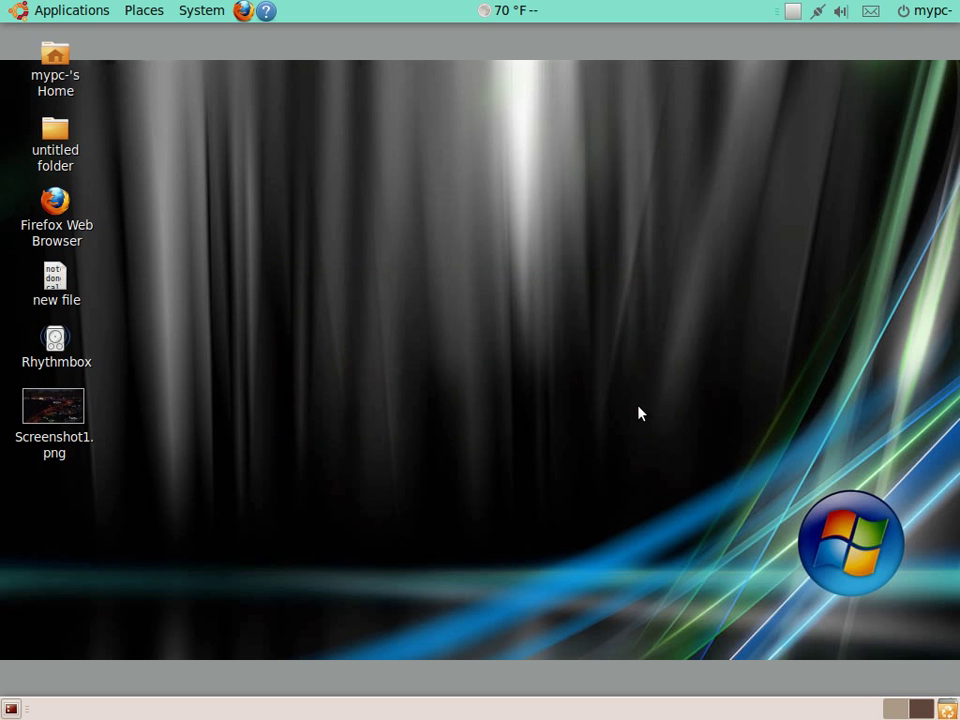